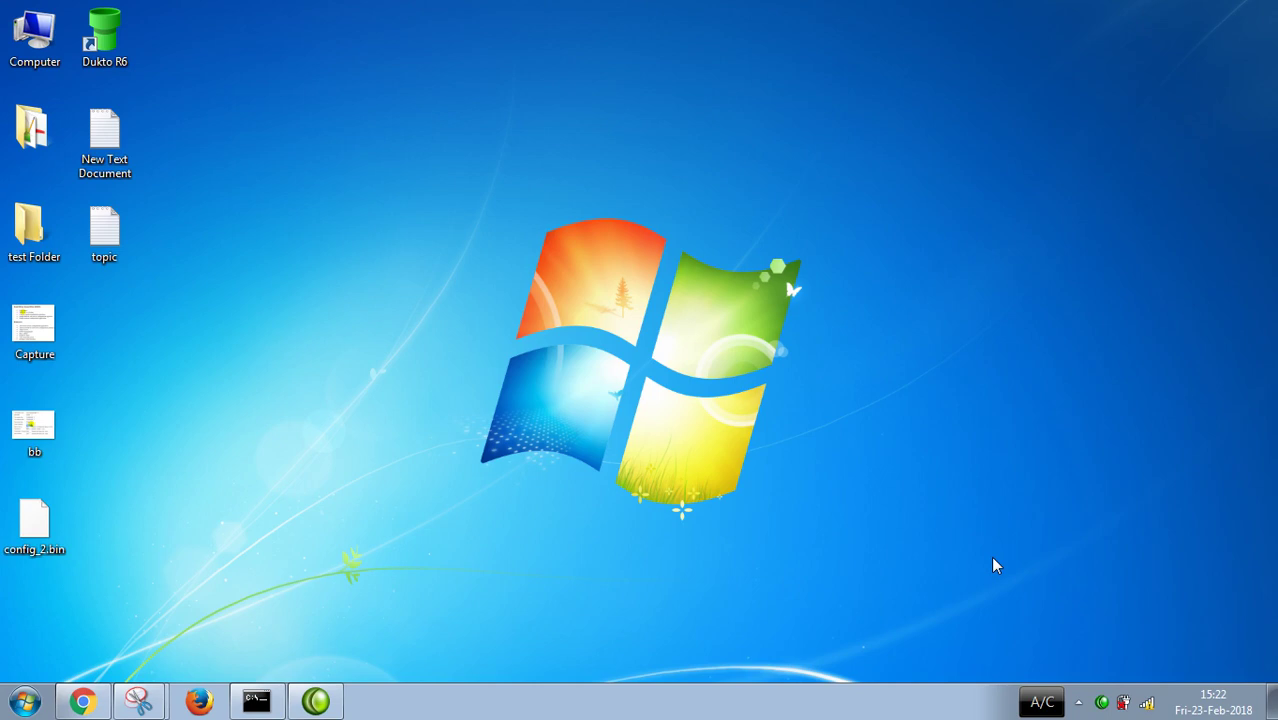
- Check the current wireless connection and start a continuous ping to 8.8.8.8 with the /t option in a Command Prompt window
click(1147, 704)
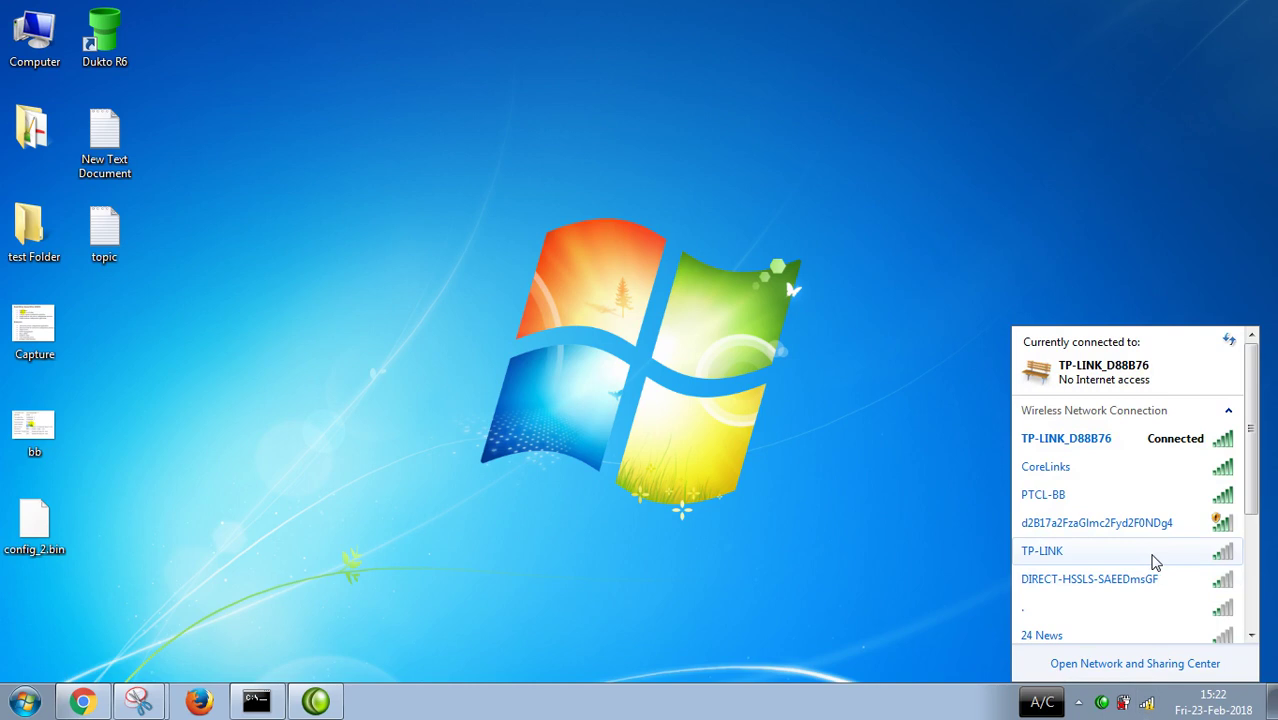
key(Escape)
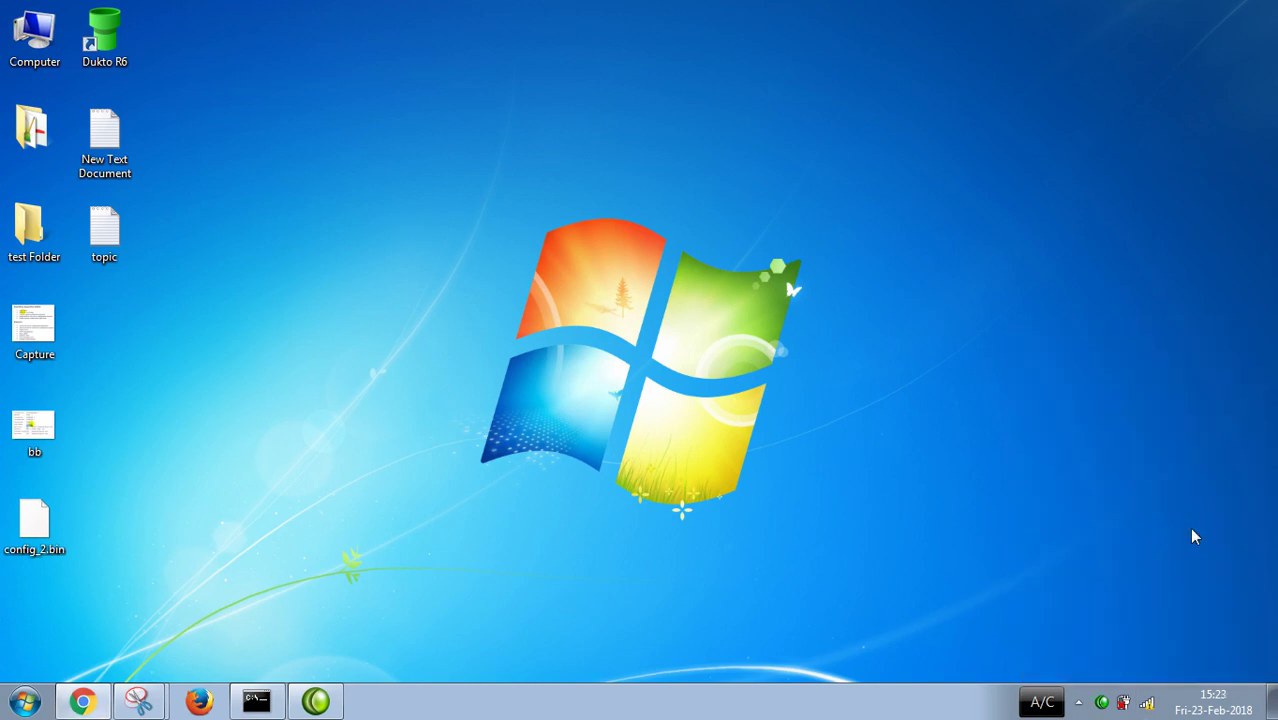
key(super+r)
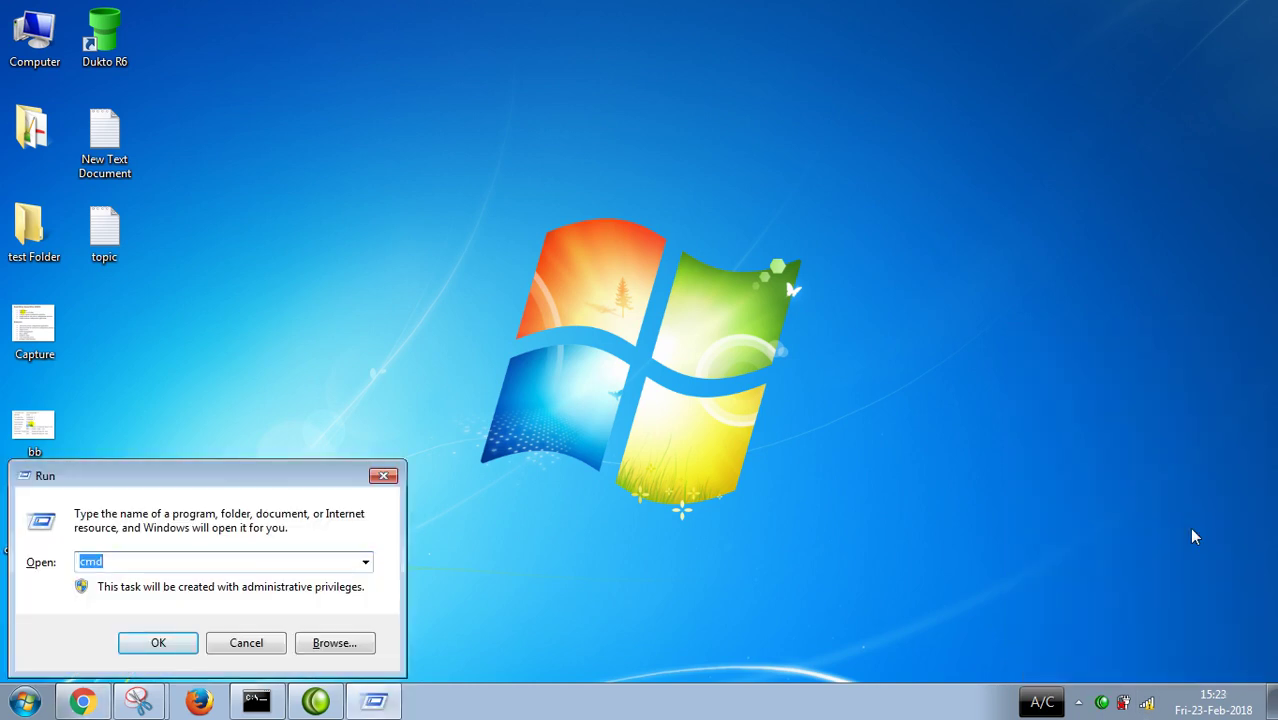
key(Return)
text(ping)
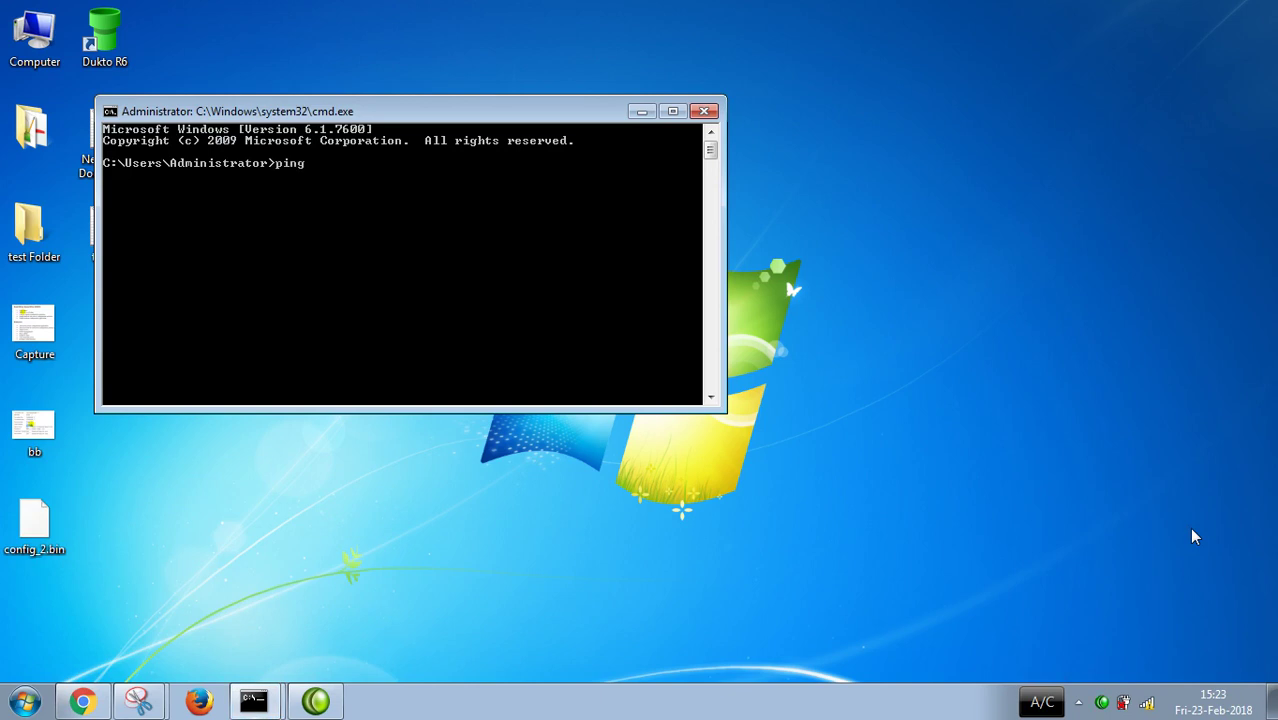
text( 8.8.8.8 /t)
key(Return)
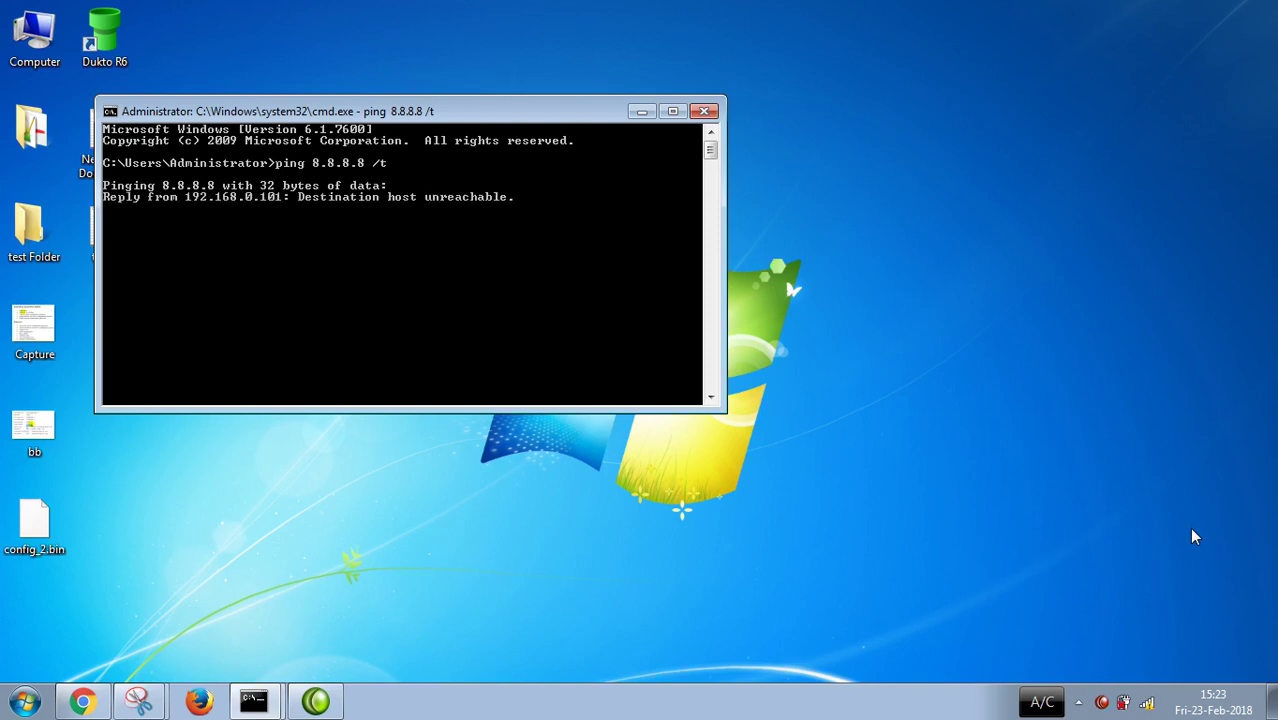
- Examine the wireless connection's Internet Protocol Version 4 (TCP/IPv4) properties from the Network and Sharing Center and close the connection's dialogs
right_click(1147, 706)
click(1150, 691)
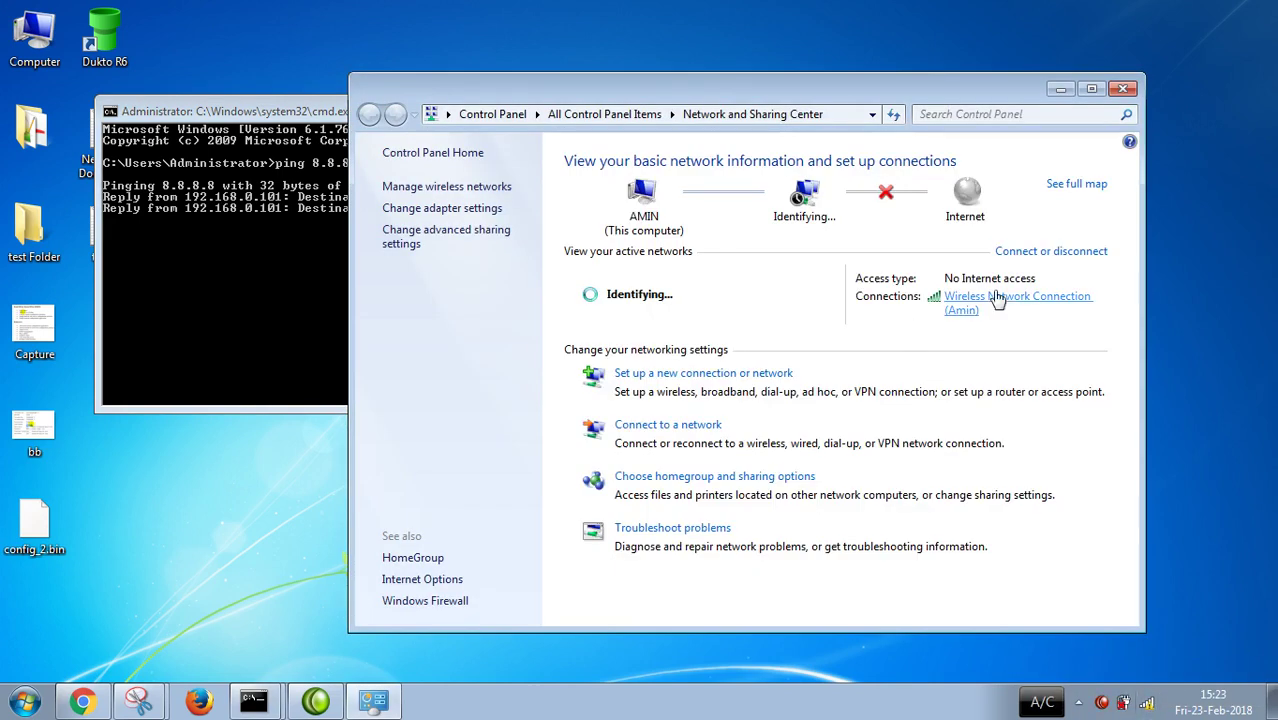
click(952, 300)
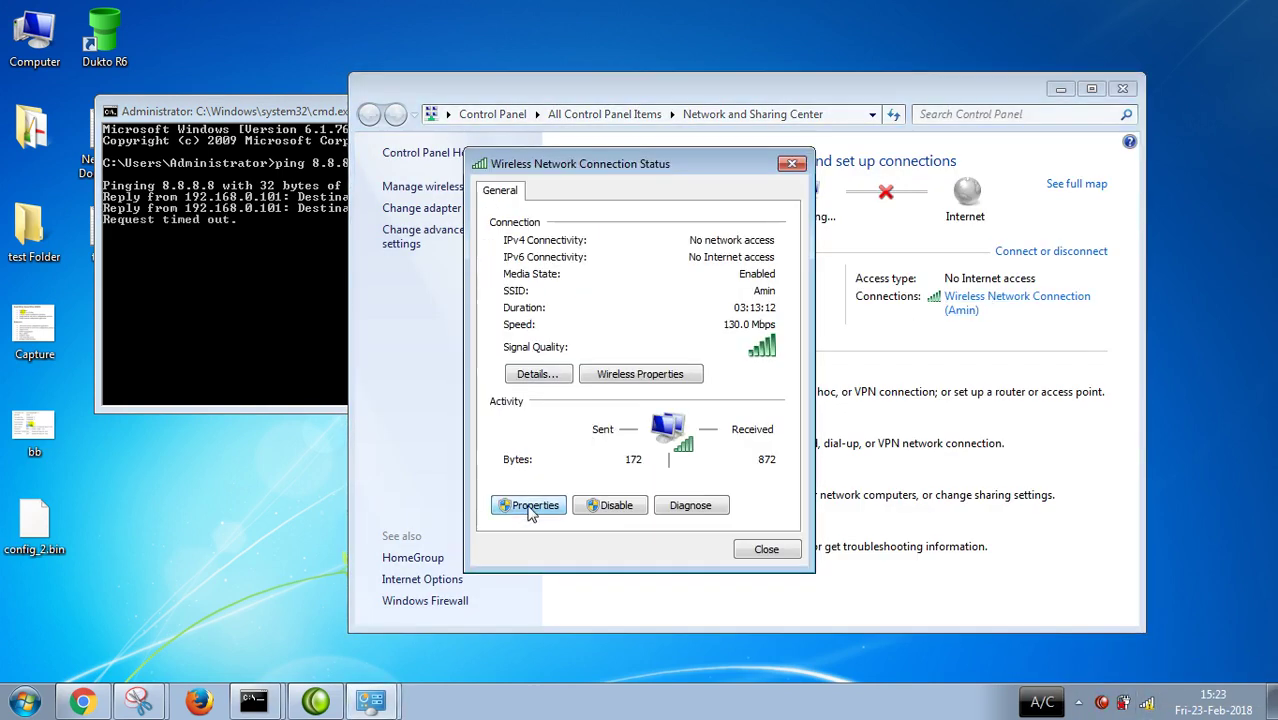
click(529, 506)
double_click(646, 421)
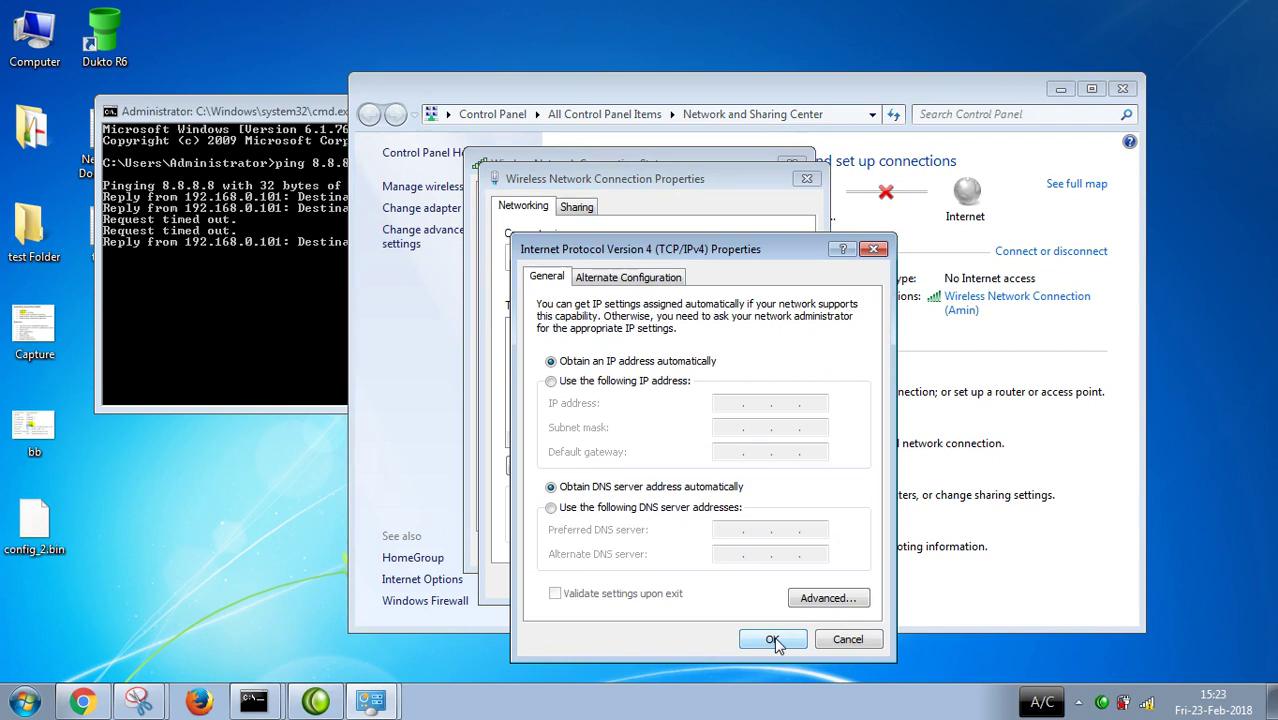
click(274, 321)
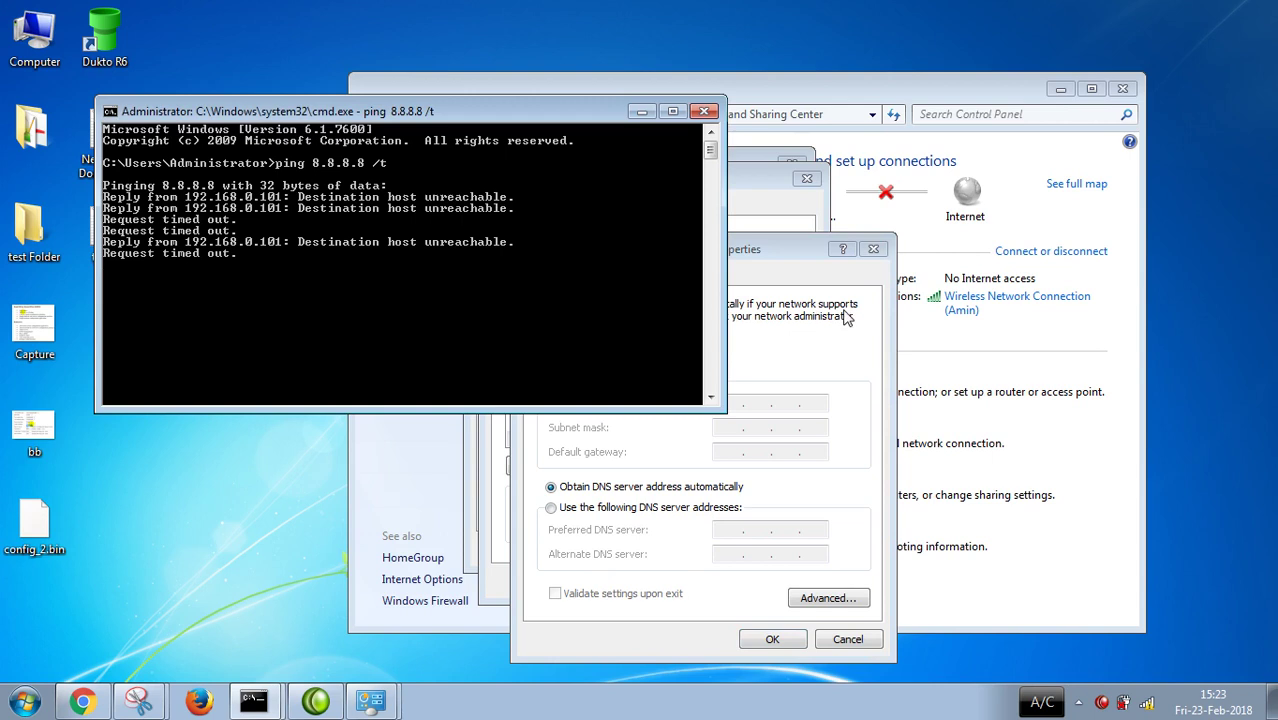
click(873, 248)
key(Escape)
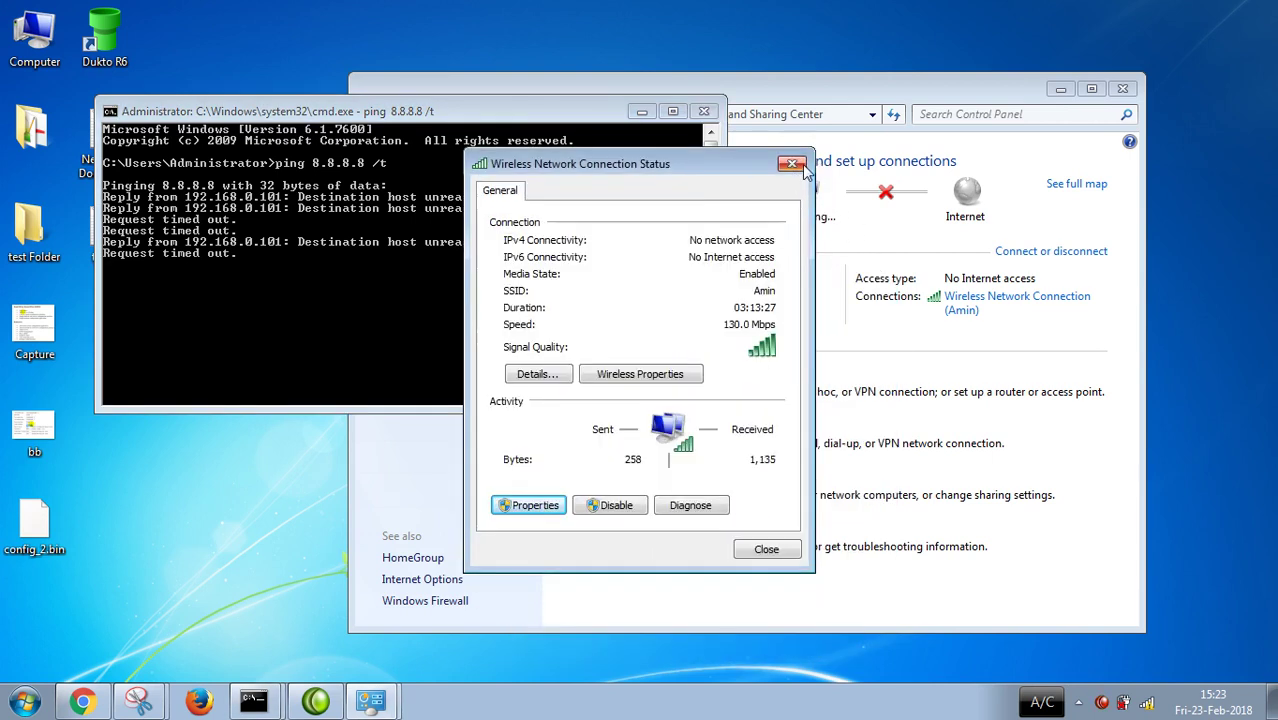
click(795, 164)
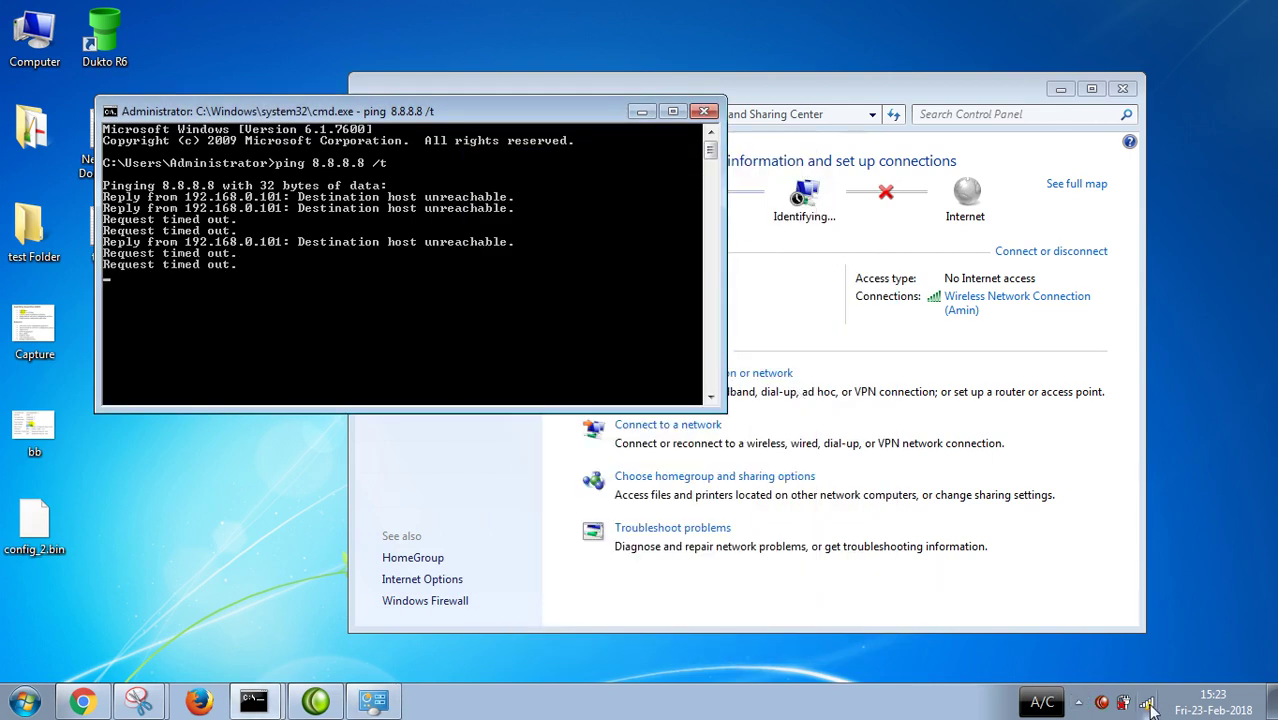
- Review the available wireless networks and open the Network and Sharing Center in a maximized window
click(1147, 704)
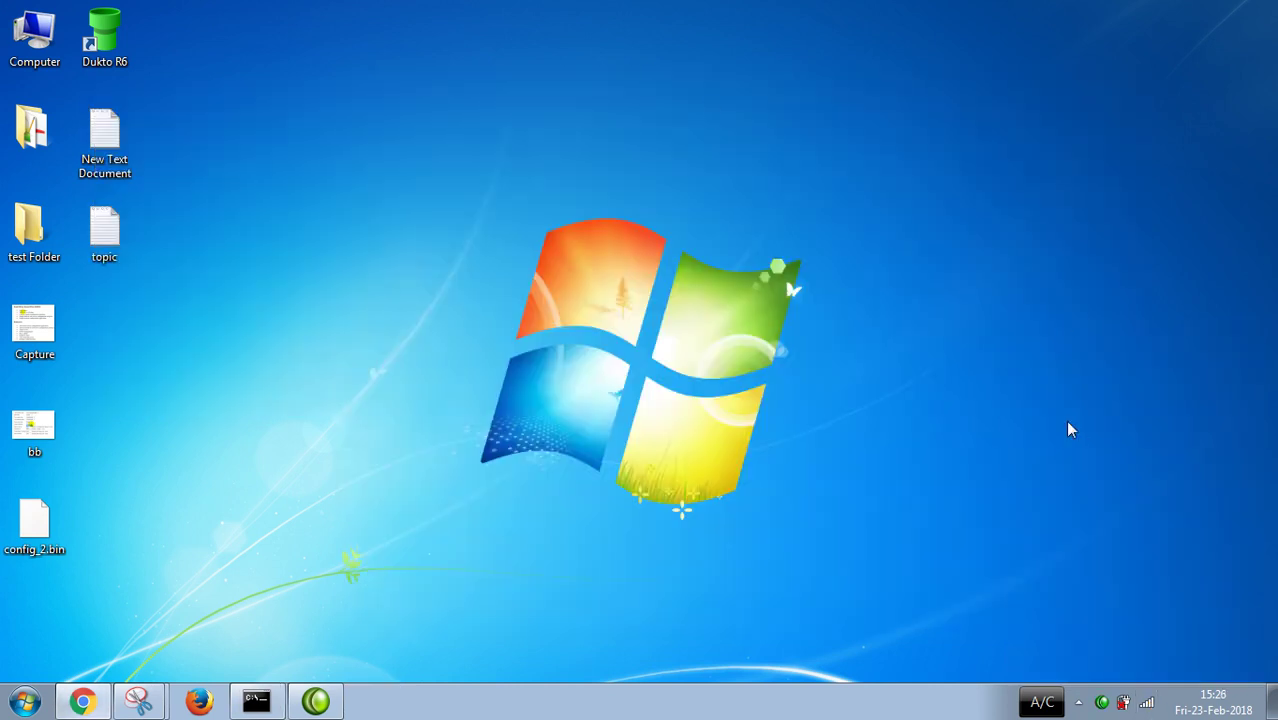
click(1147, 703)
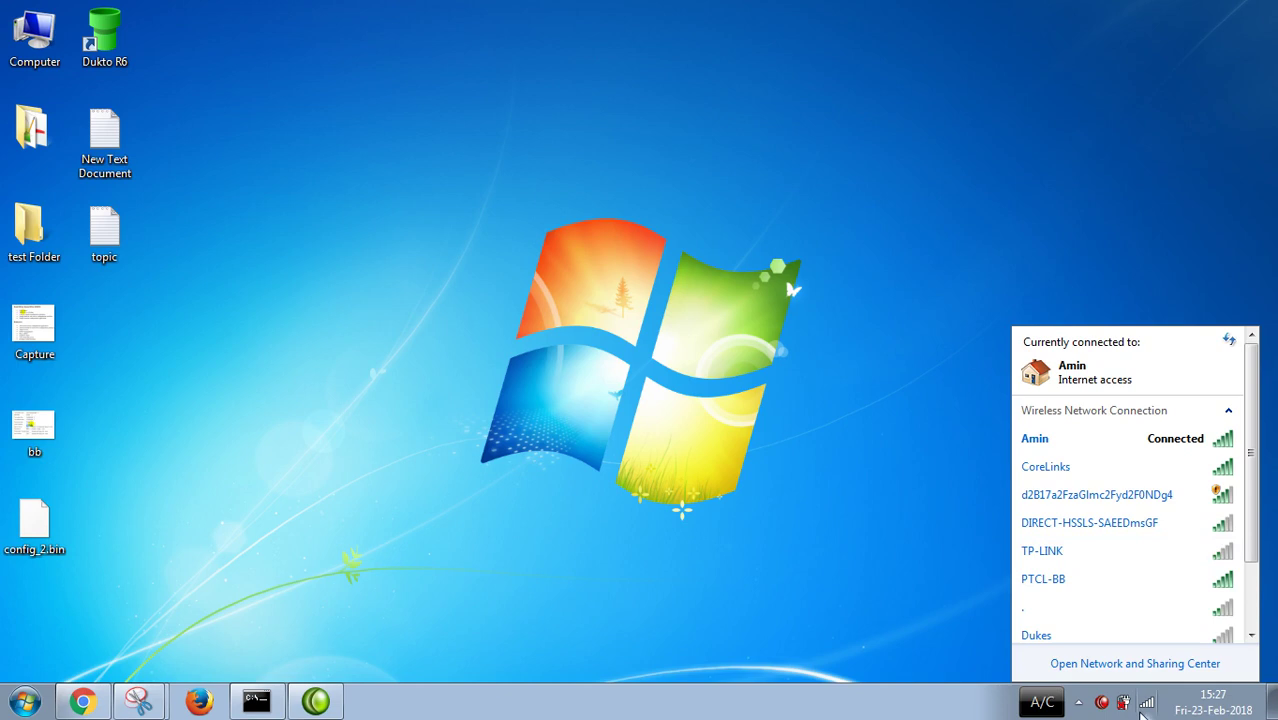
click(1146, 706)
right_click(1146, 706)
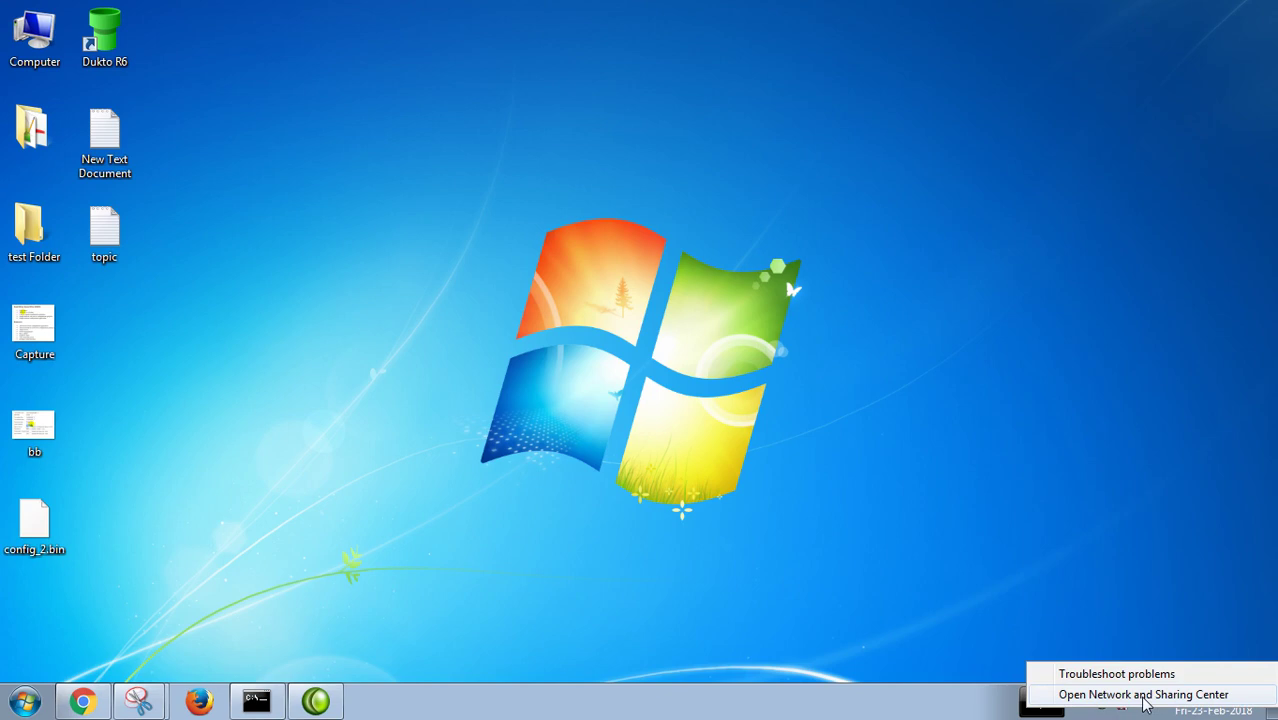
click(1143, 694)
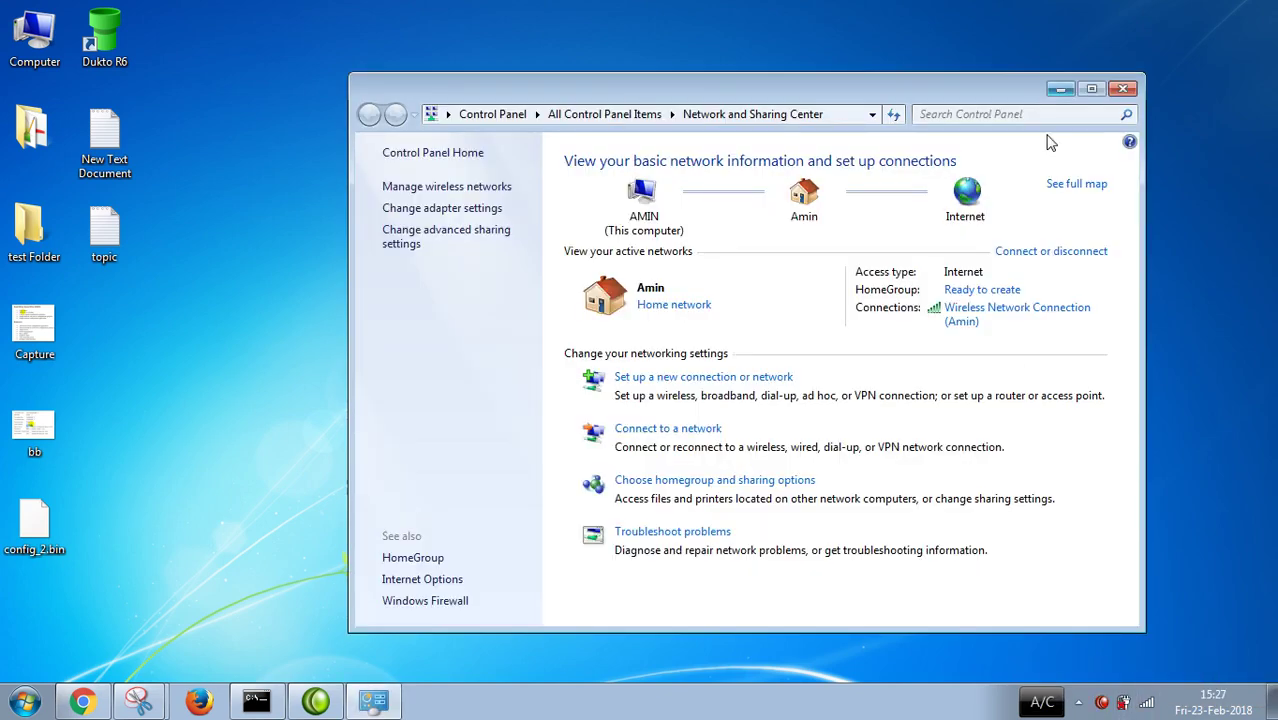
click(1094, 89)
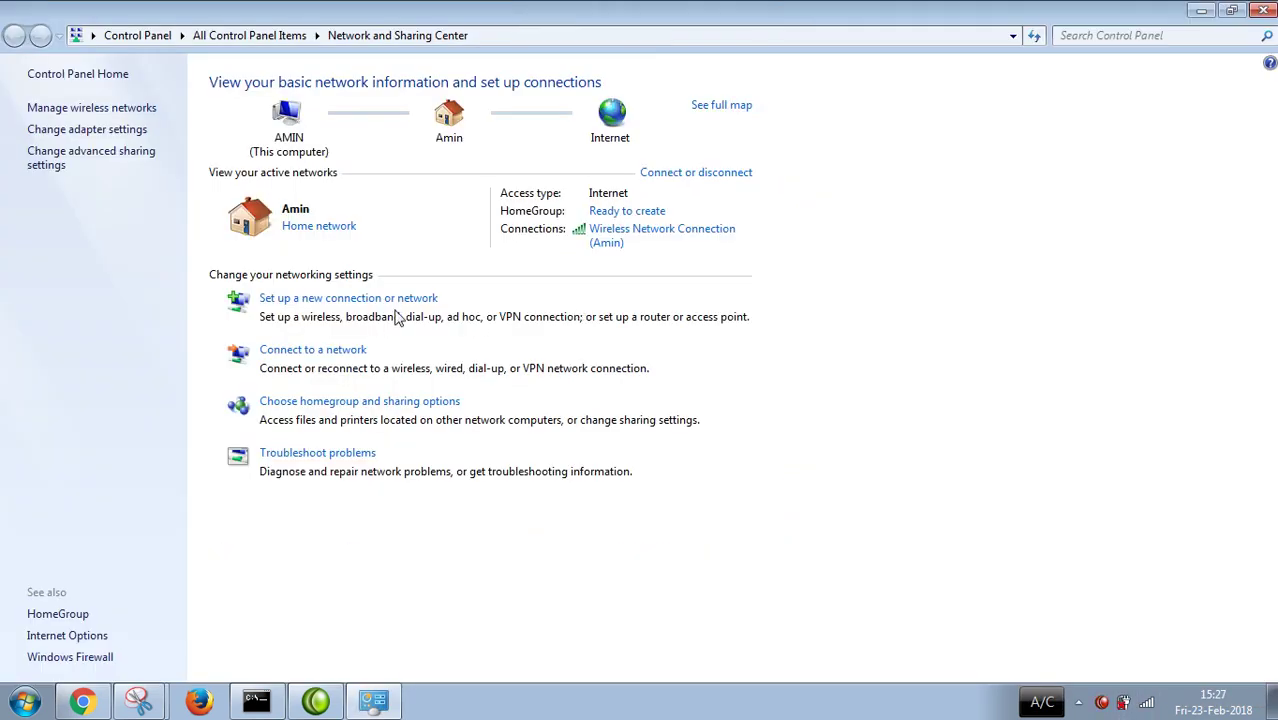
click(345, 352)
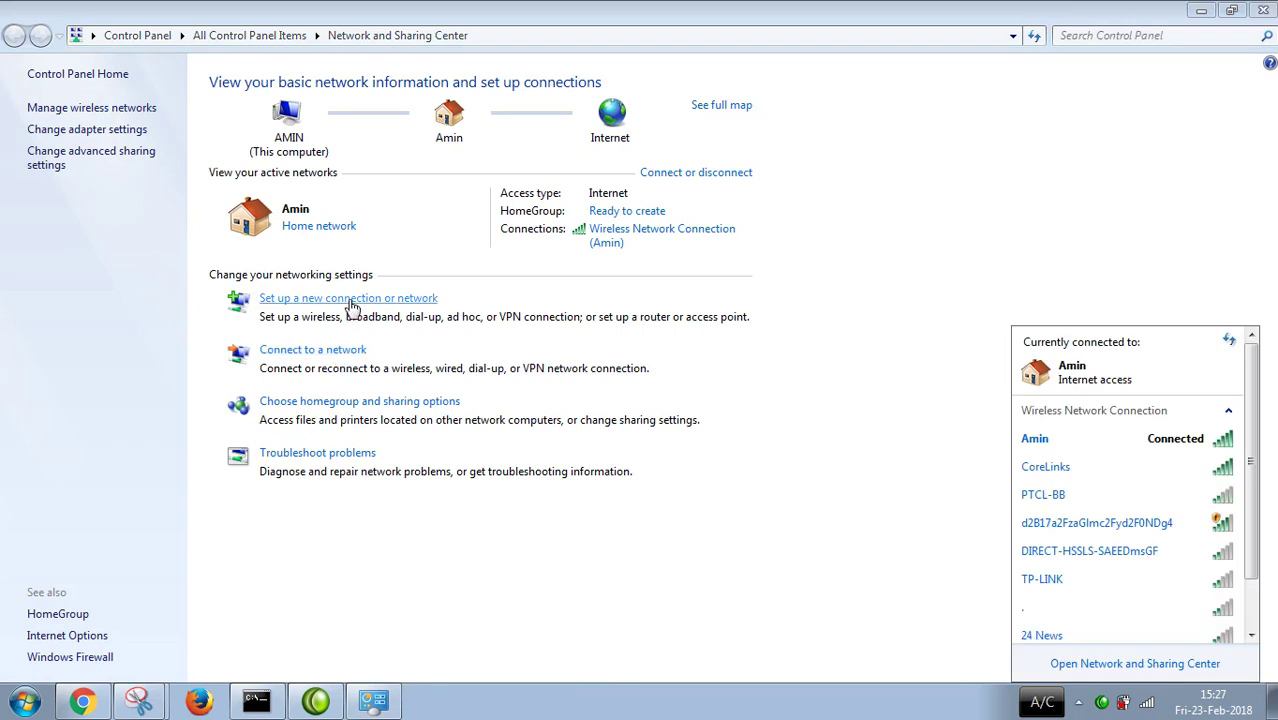
- Set up a new connection to a workplace that uses the existing Internet connection (VPN), up to the Internet address entry
click(350, 303)
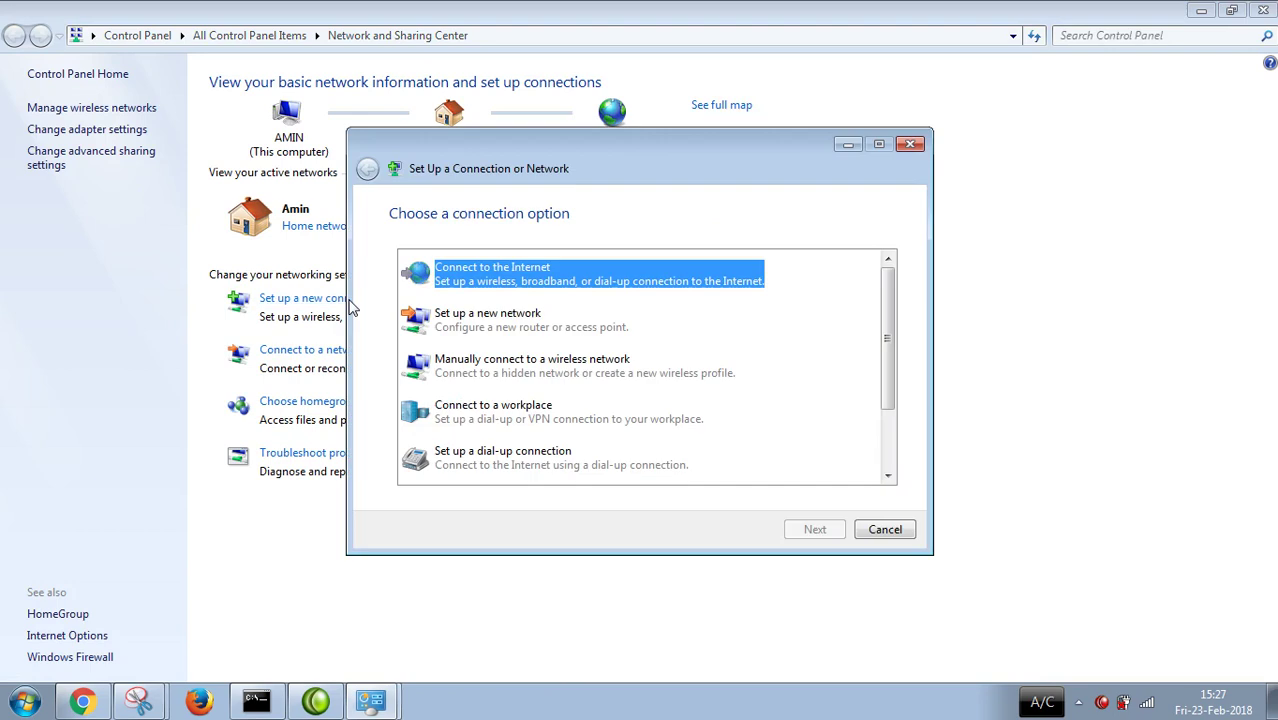
click(498, 426)
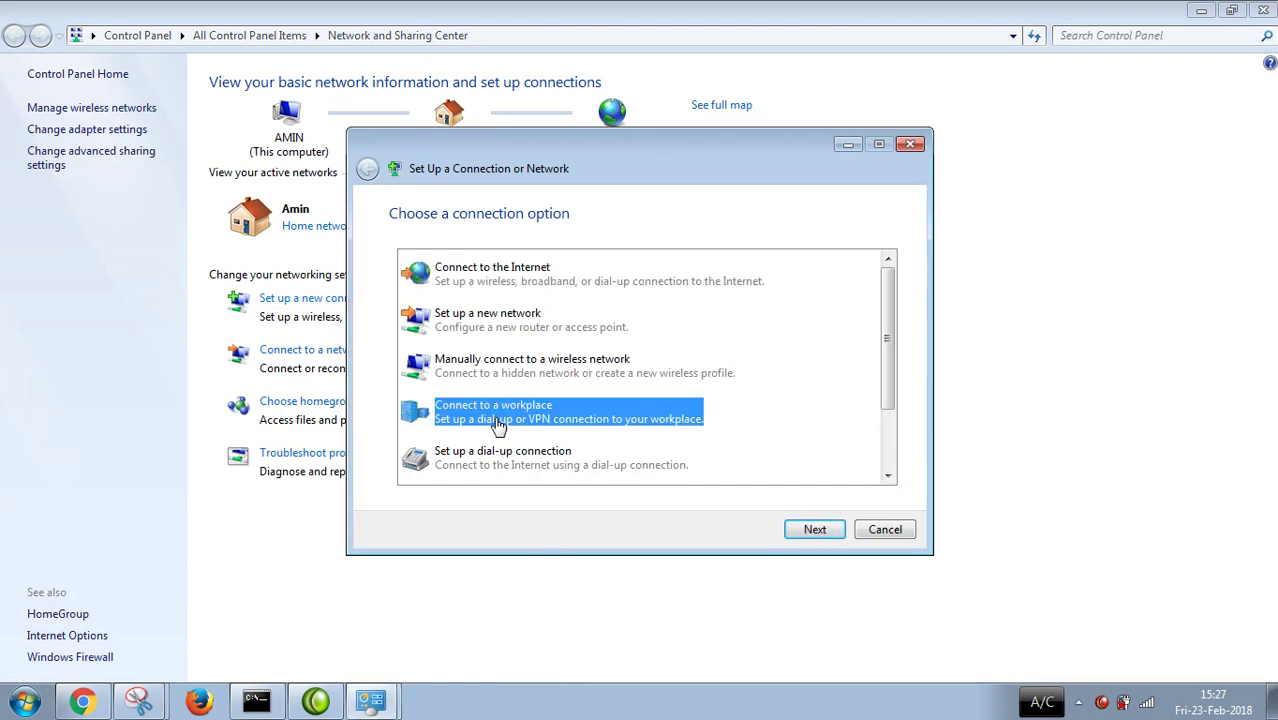
click(815, 531)
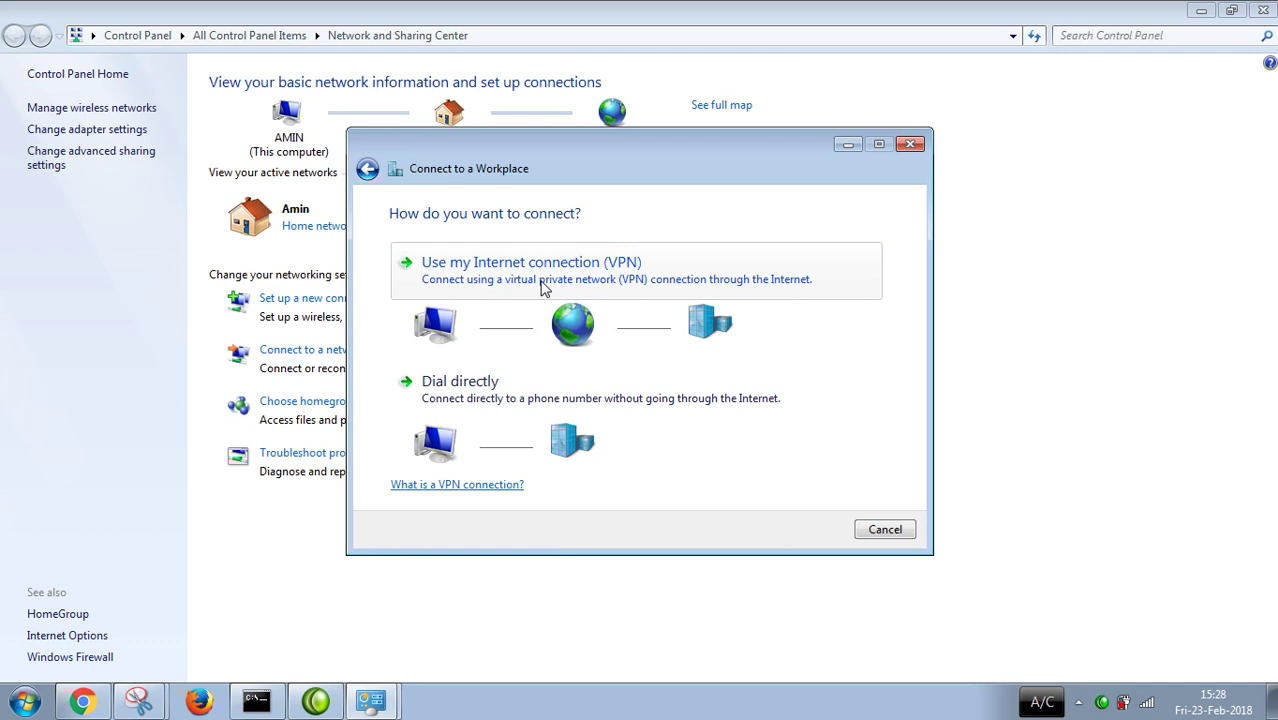
click(544, 288)
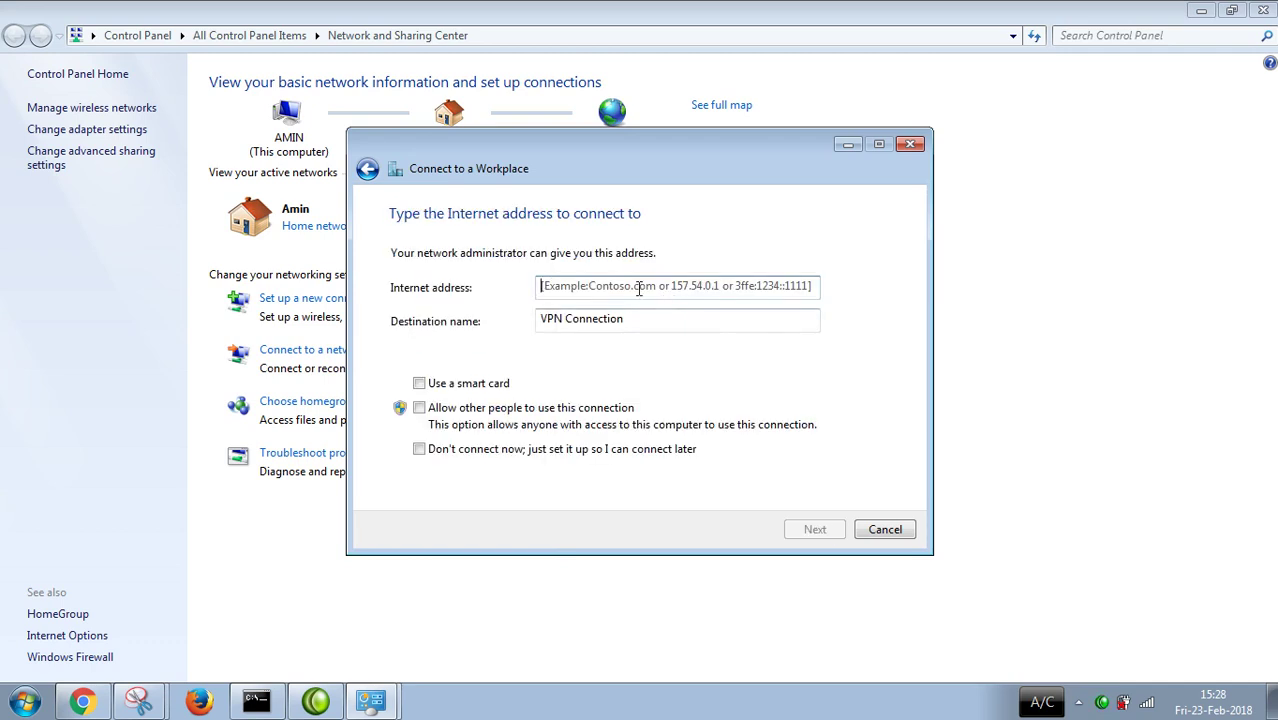
click(630, 287)
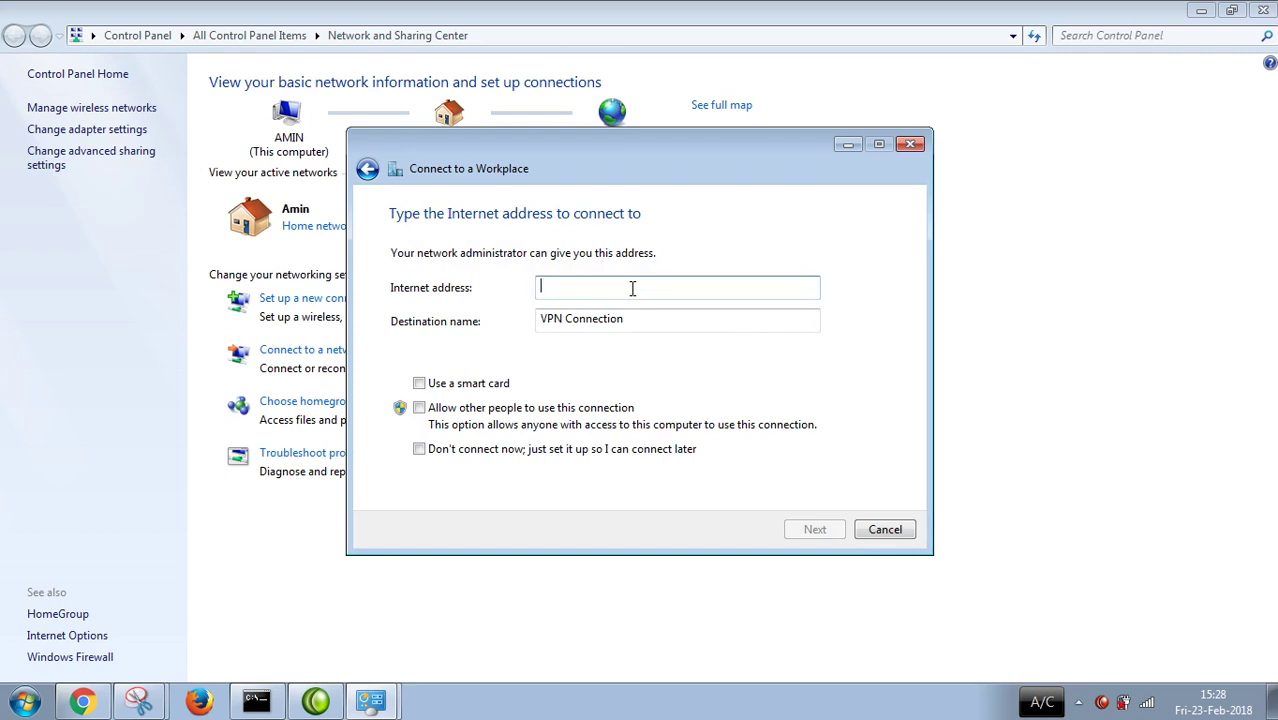
- Search for "vpn.do" with the Fast Find program from the desktop shortcuts folder and open VPN.docx in Word
click(1055, 553)
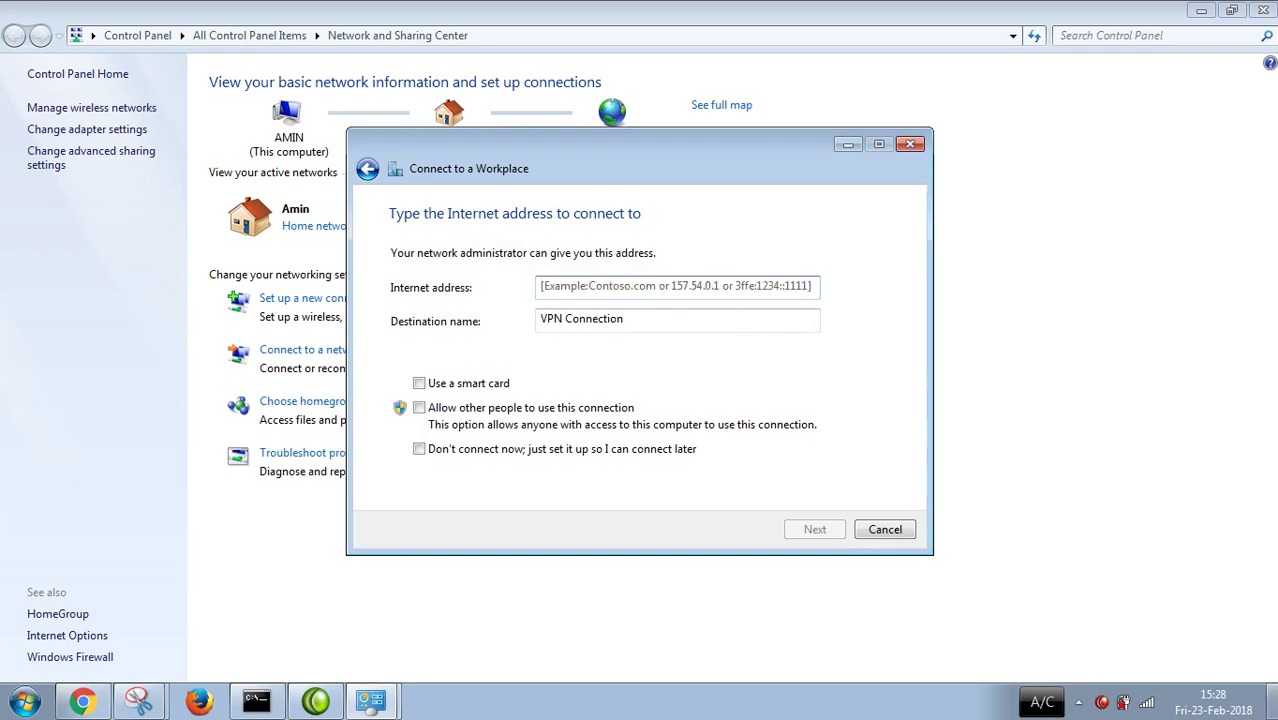
click(1270, 700)
double_click(40, 130)
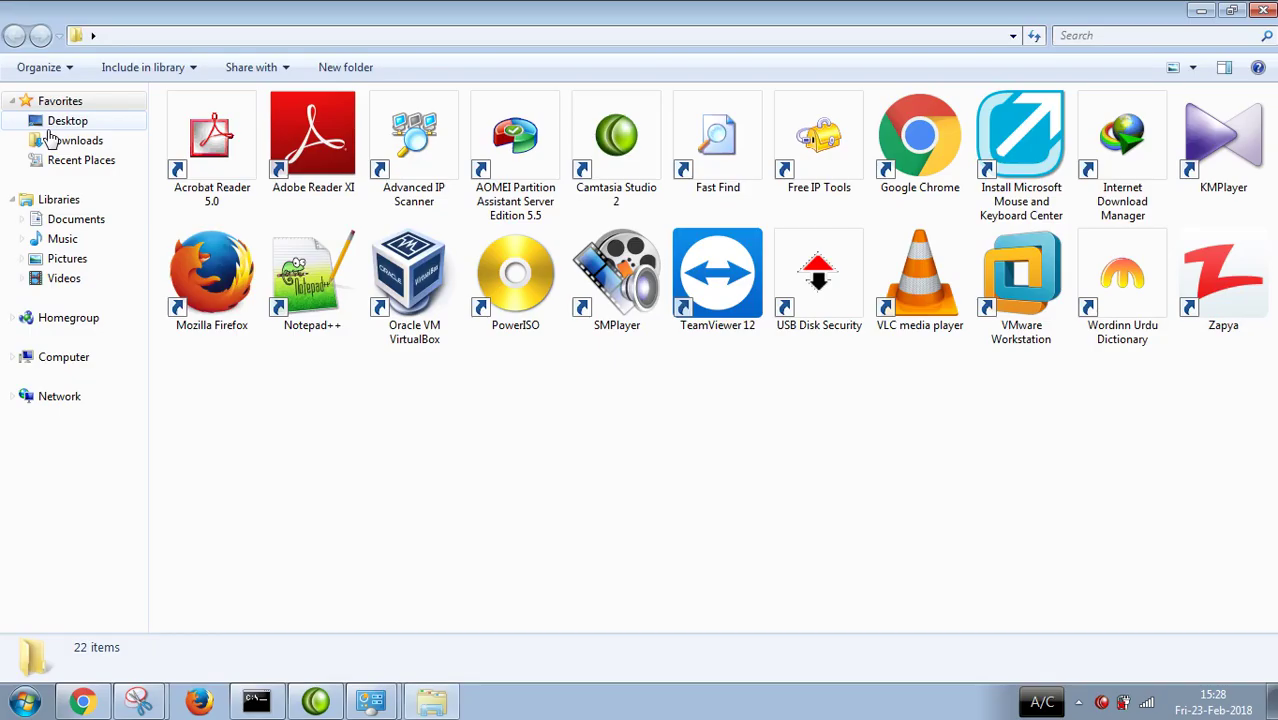
double_click(708, 178)
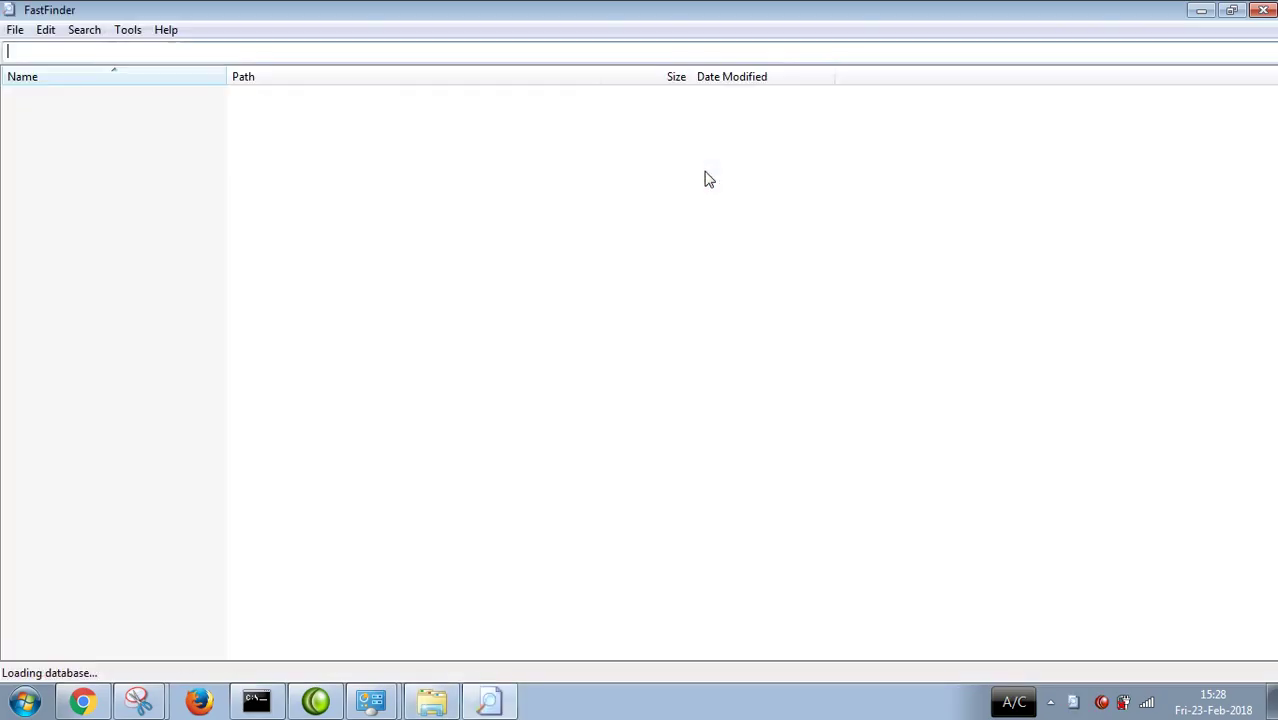
text(vpn)
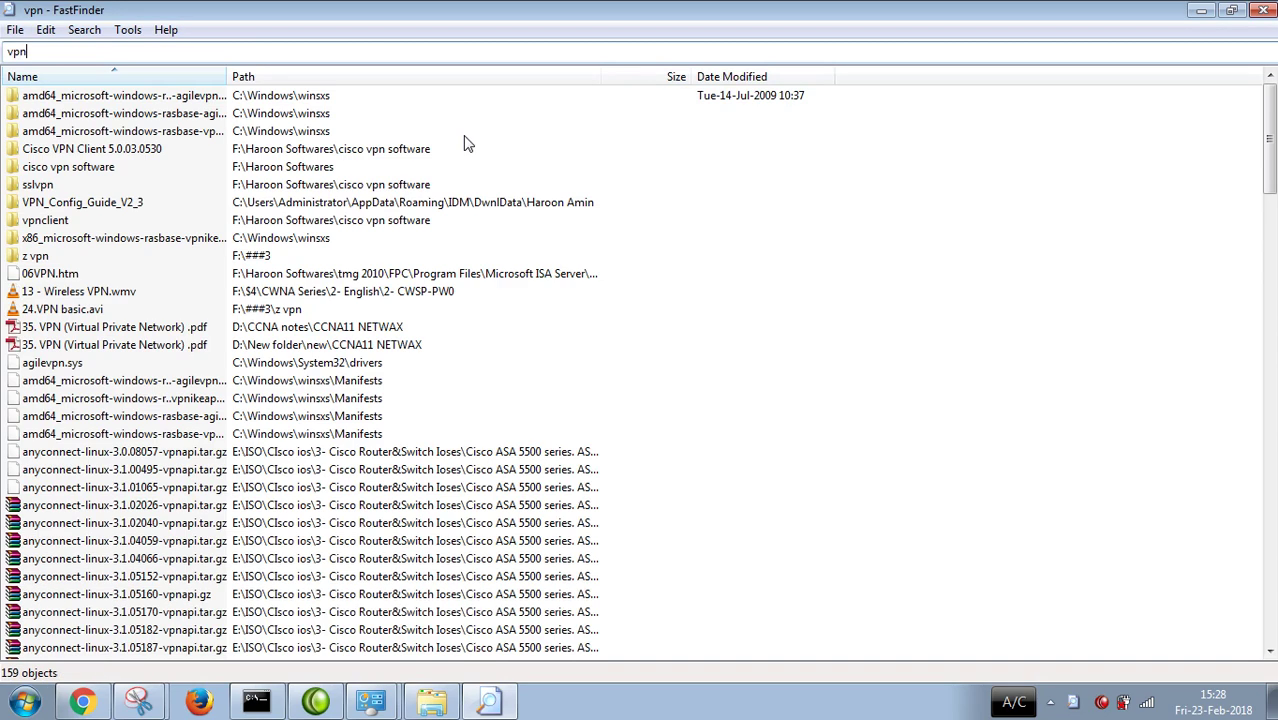
text(.do)
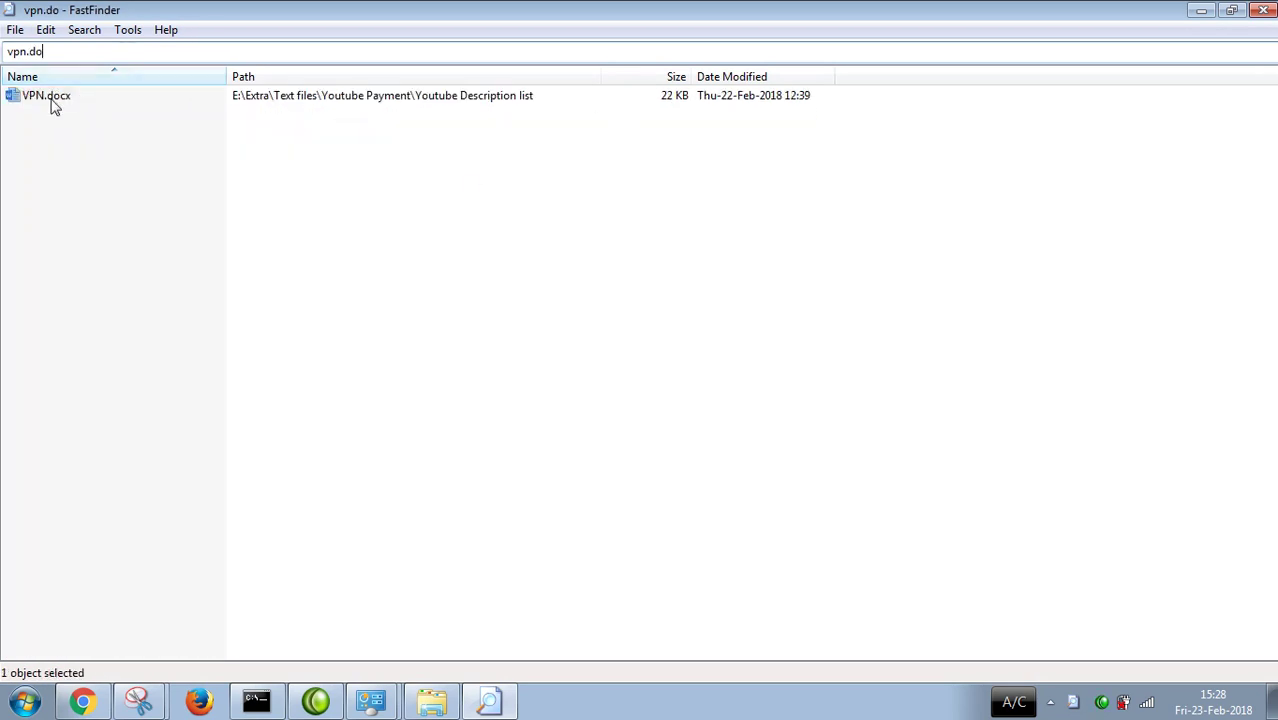
double_click(50, 98)
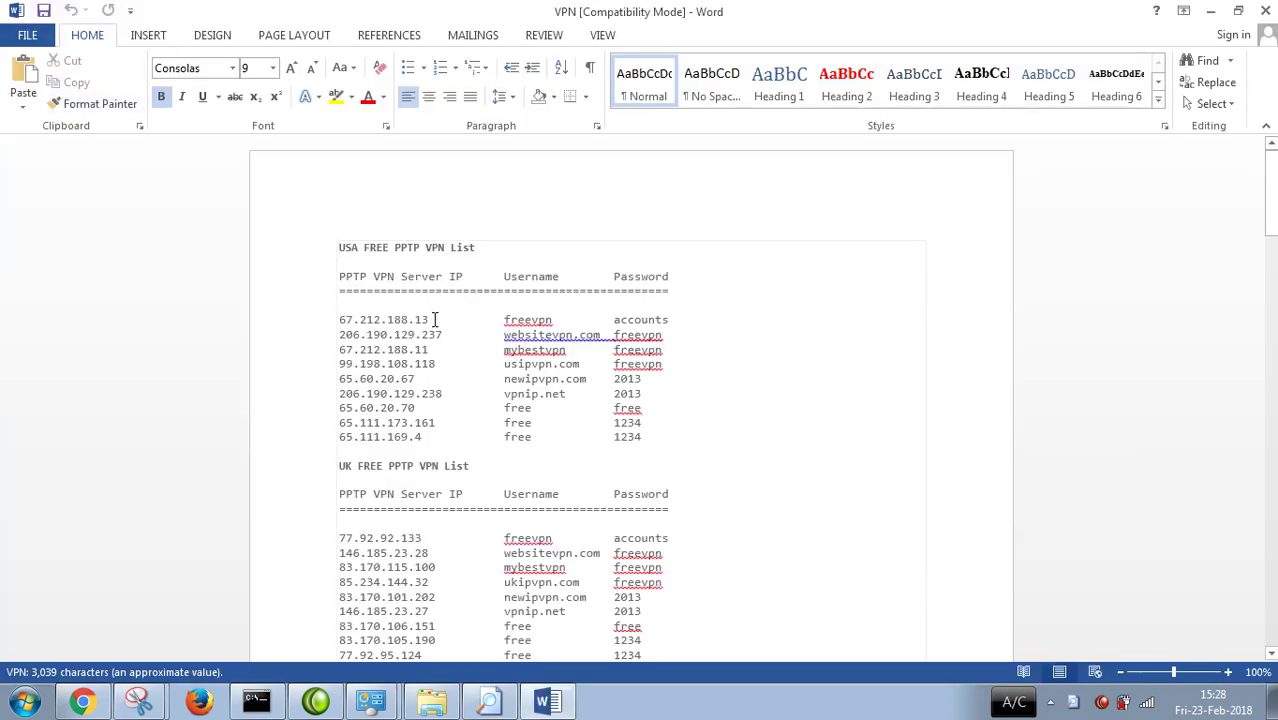
- Copy the first server IP in the USA free PPTP VPN list, 67.212.188.13
drag(431, 319, 347, 322)
right_click(346, 319)
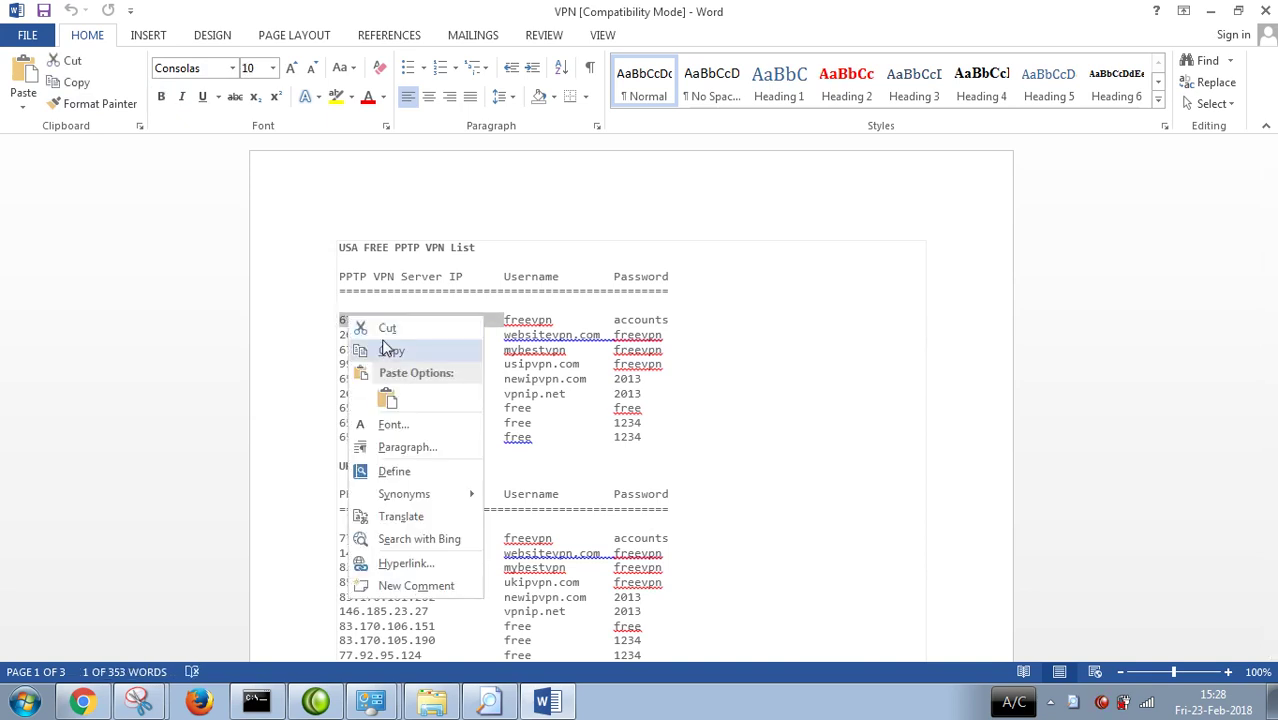
click(384, 348)
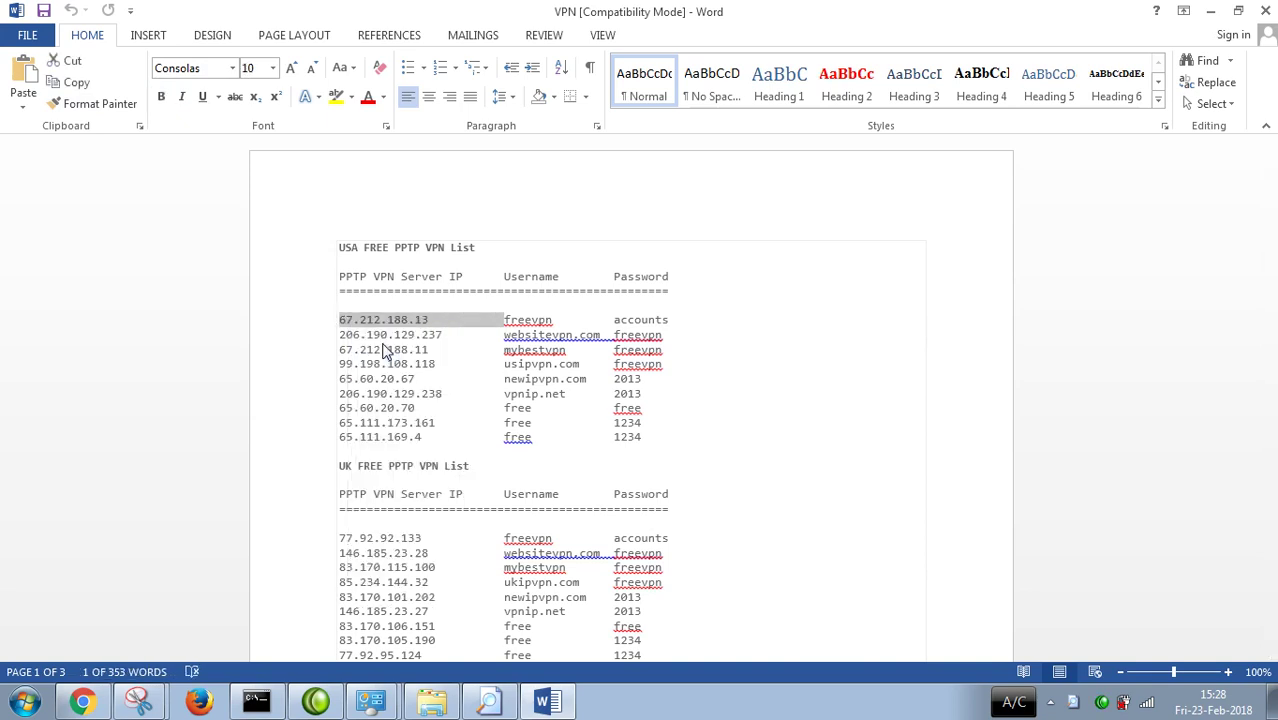
click(373, 706)
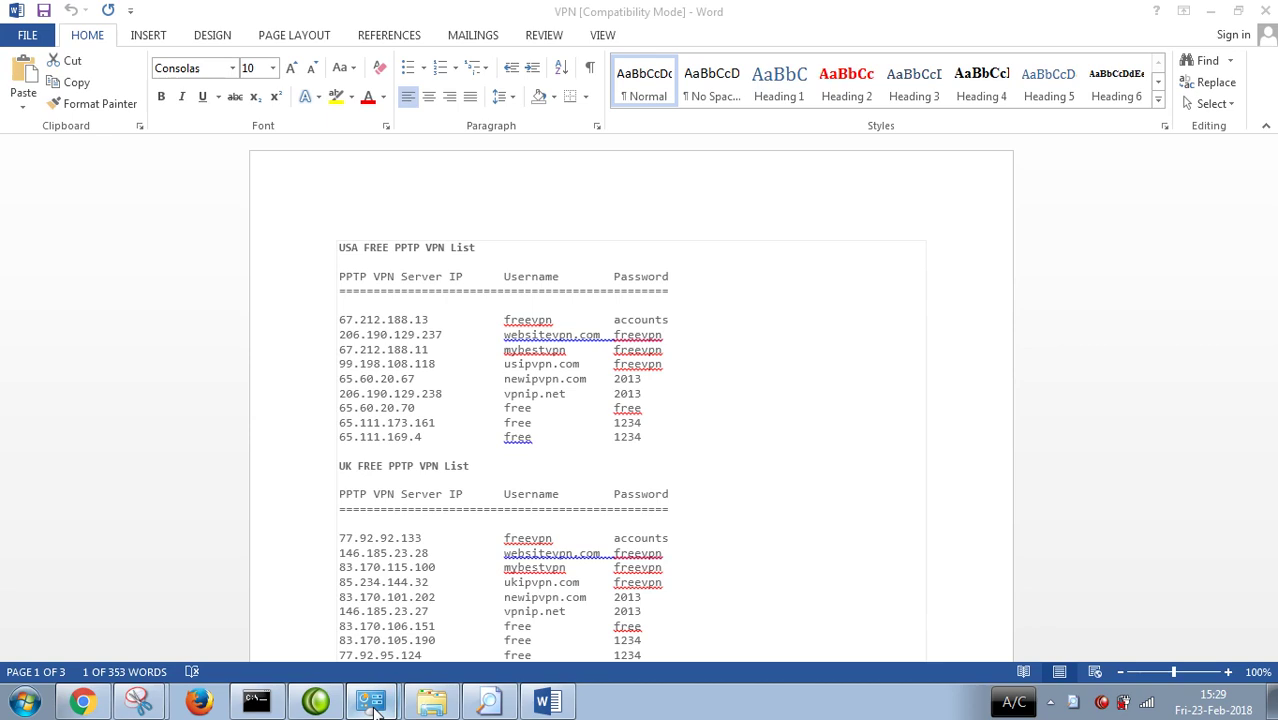
double_click(419, 319)
right_click(423, 321)
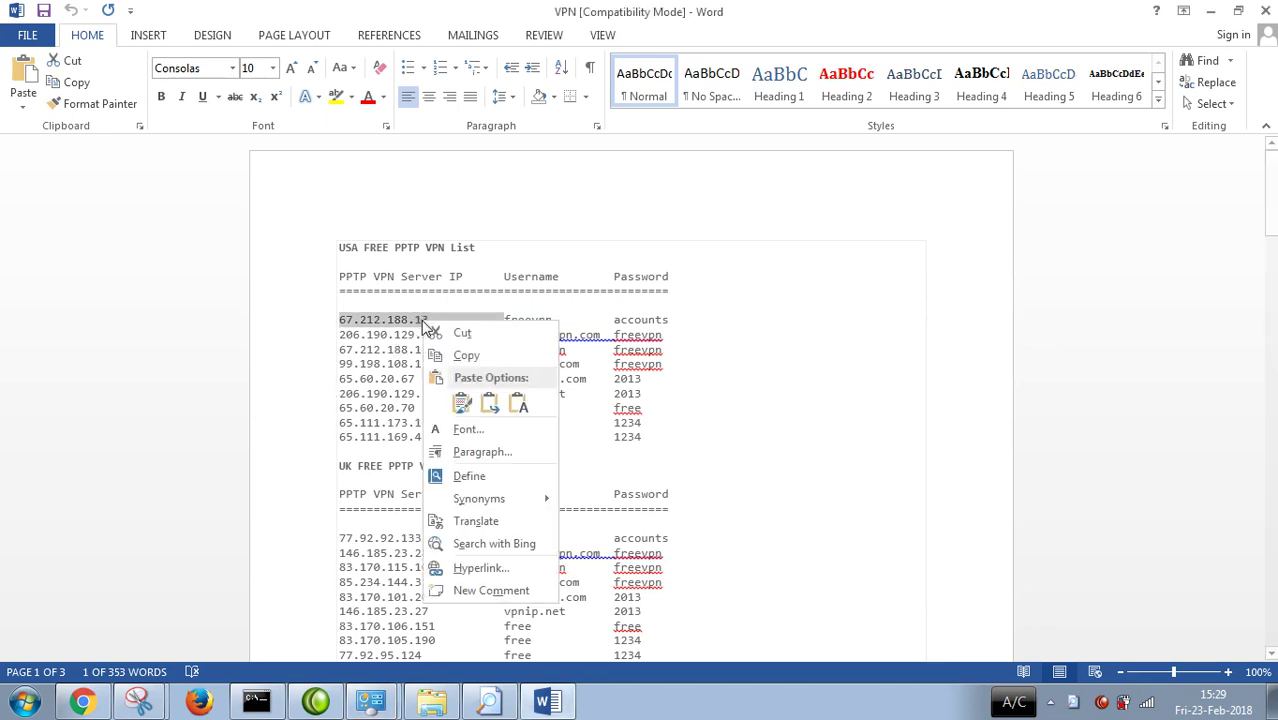
click(466, 355)
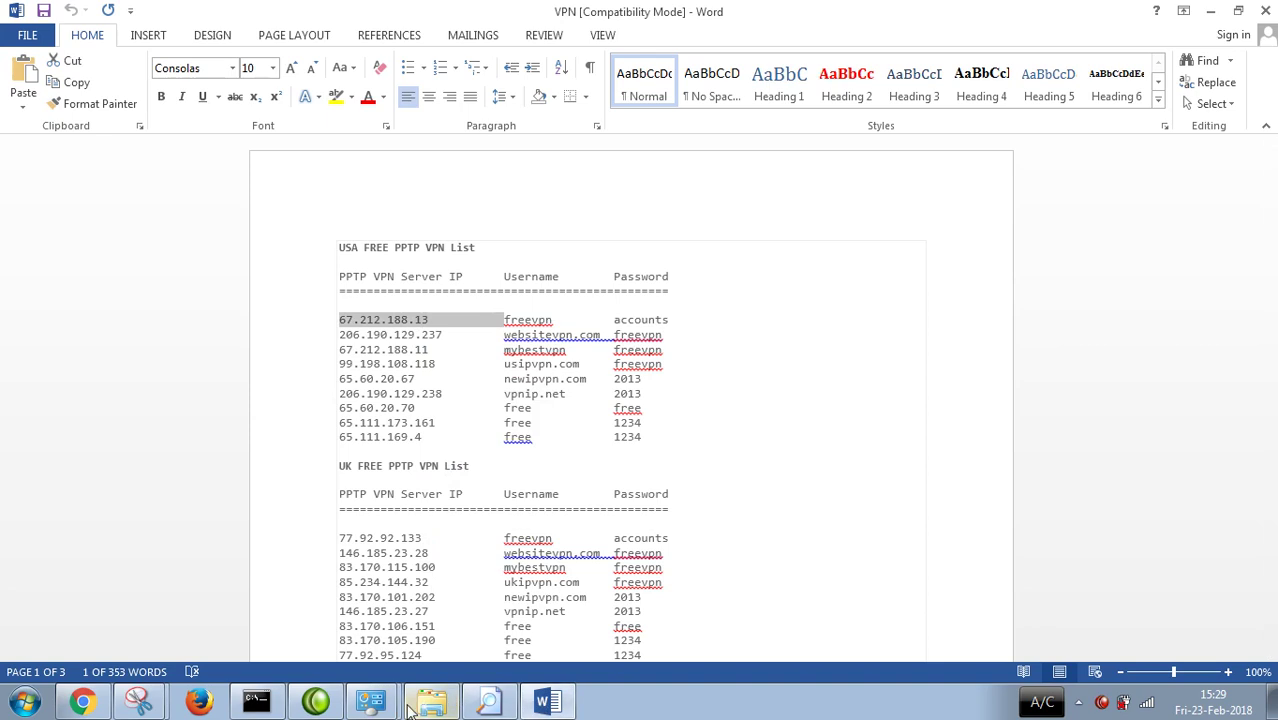
- Return to the Connect to a Workplace wizard, set the Internet address to 67.212.188.13 without trailing spaces, and continue to the credentials page
click(373, 702)
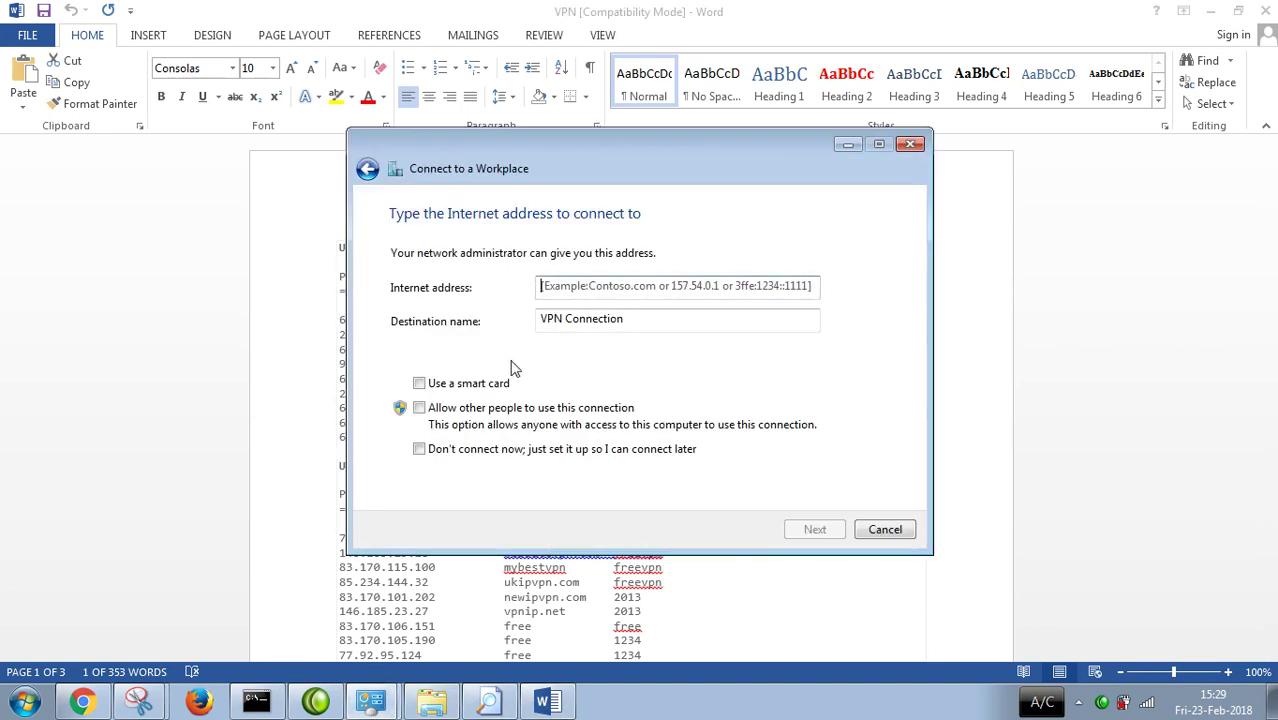
right_click(556, 285)
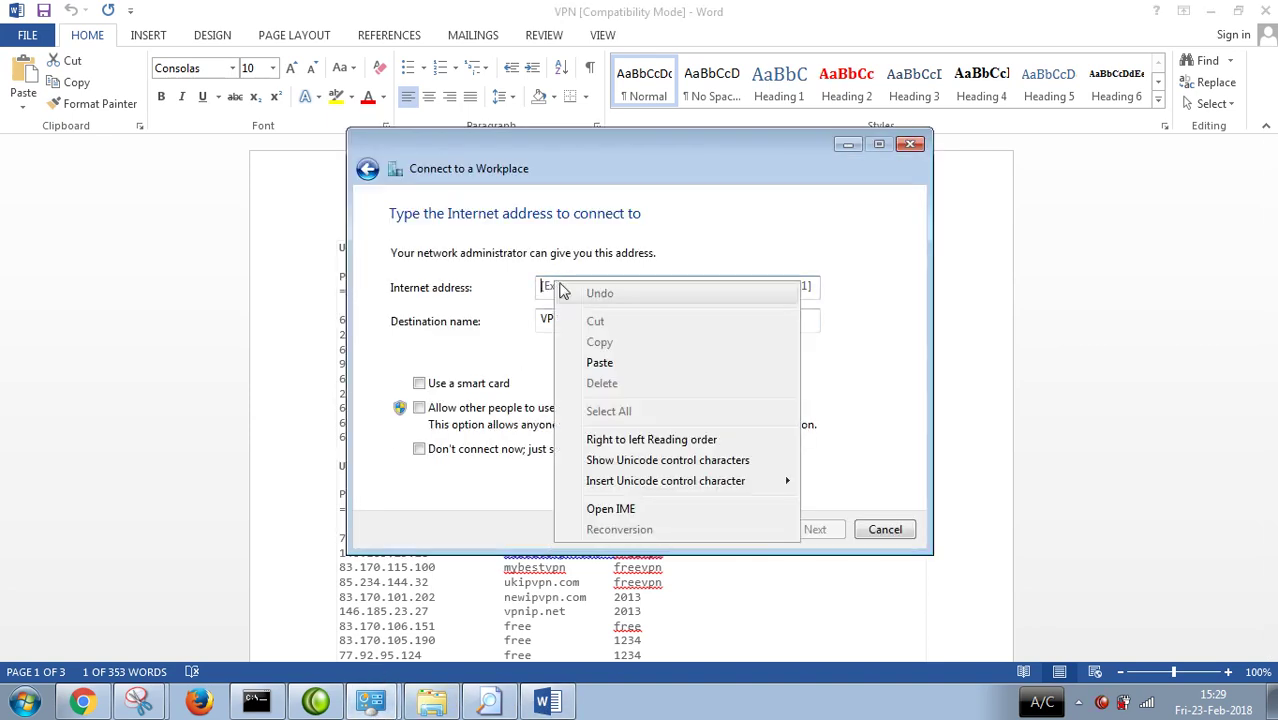
click(601, 363)
key(BackSpace)
key(BackSpace)
key(BackSpace)
key(BackSpace)
key(BackSpace)
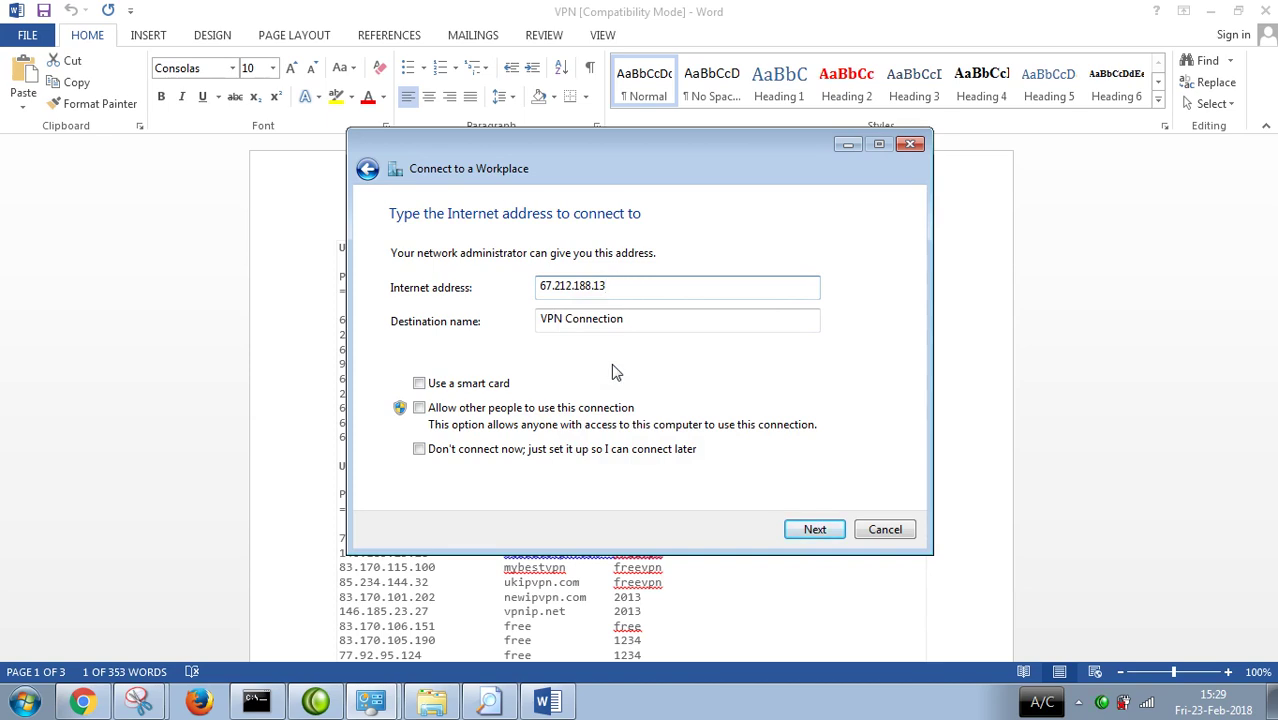
click(822, 531)
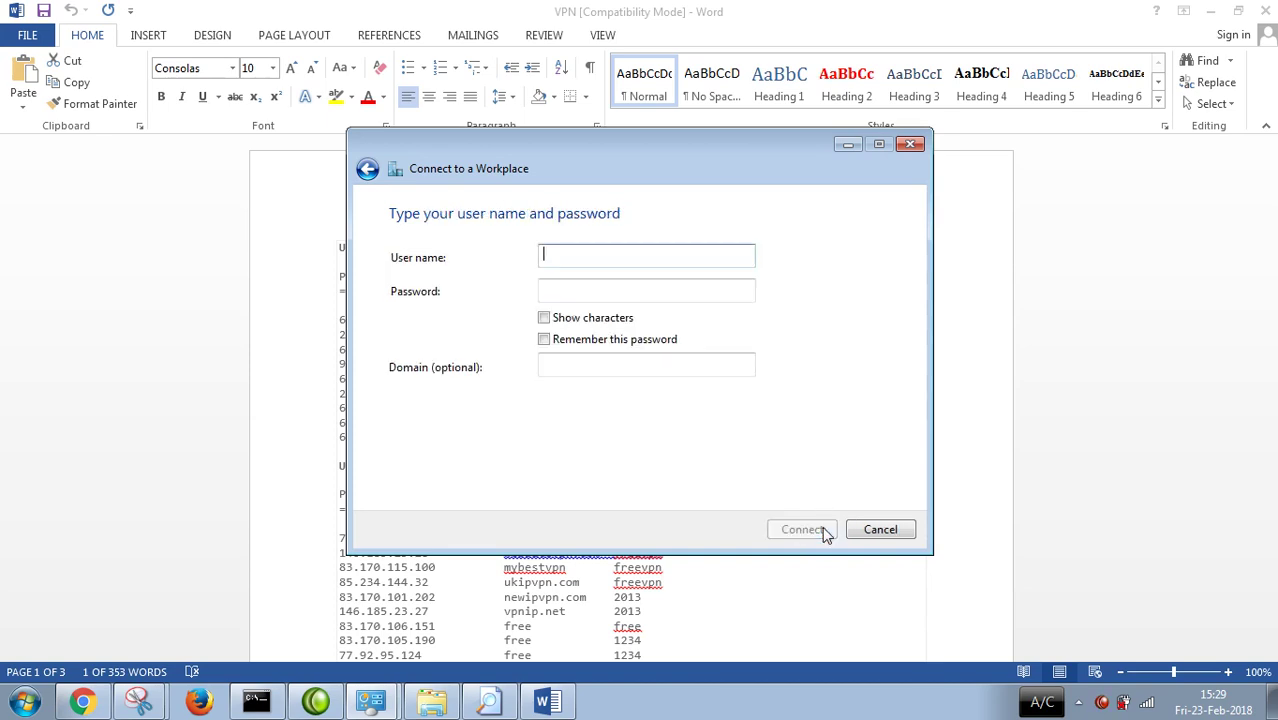
- Move the wizard beside the Word server list and enter freevpn as the VPN user name
drag(518, 147, 834, 142)
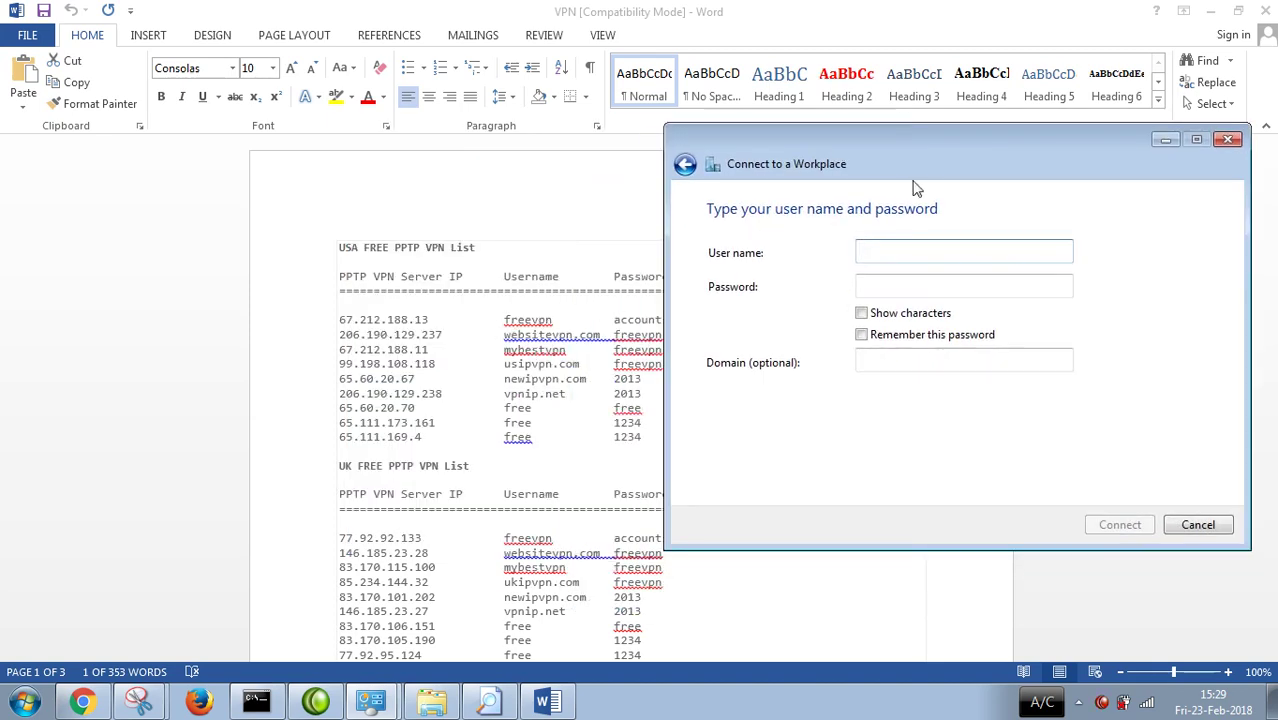
text(free)
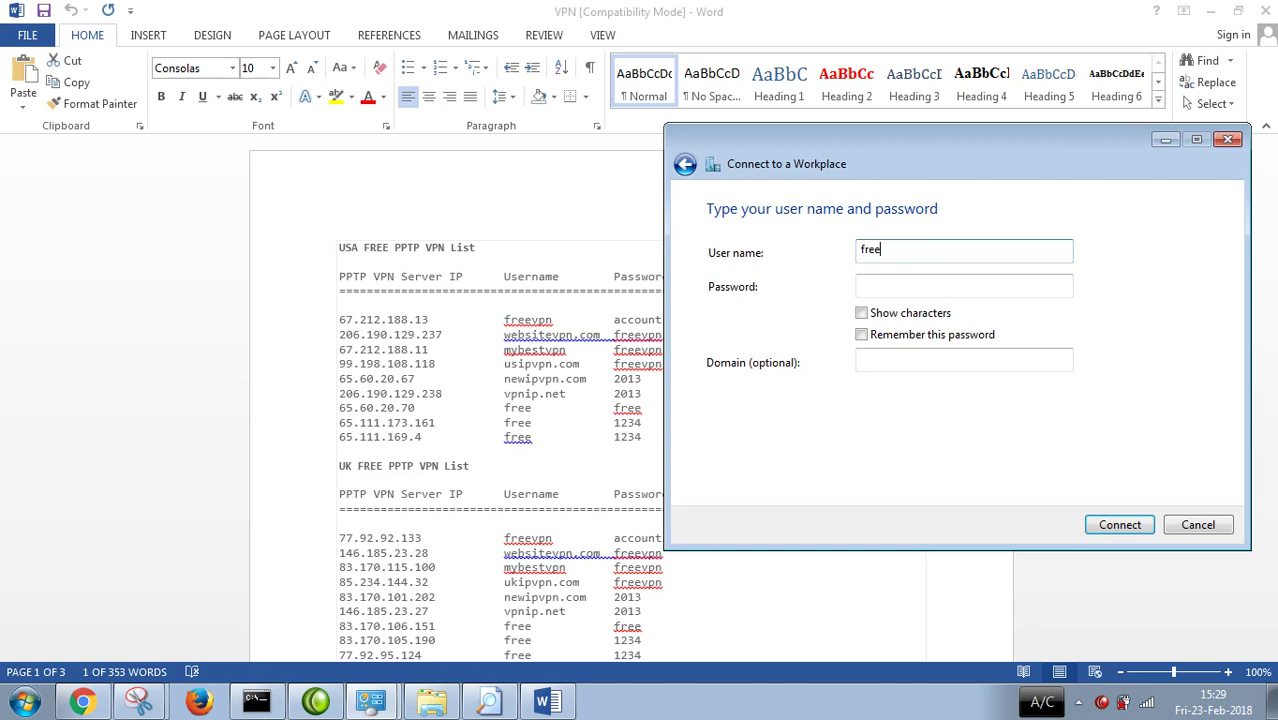
text(vpn)
drag(813, 160, 867, 152)
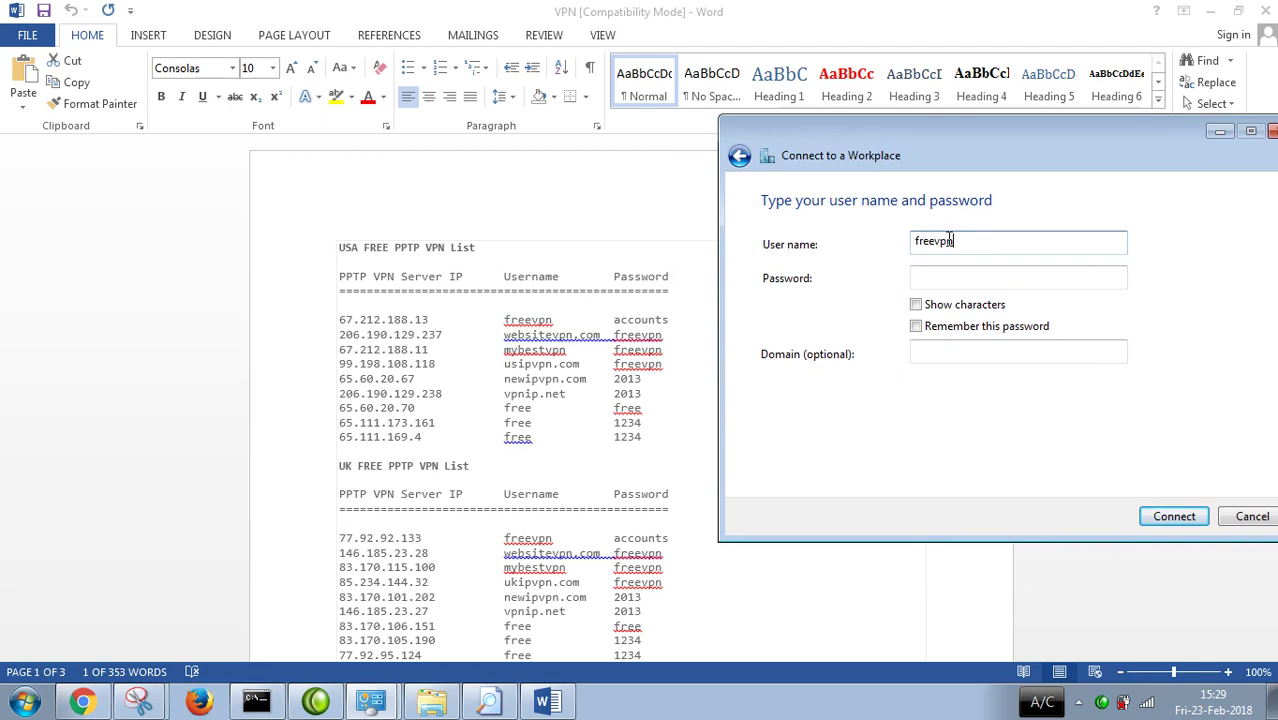